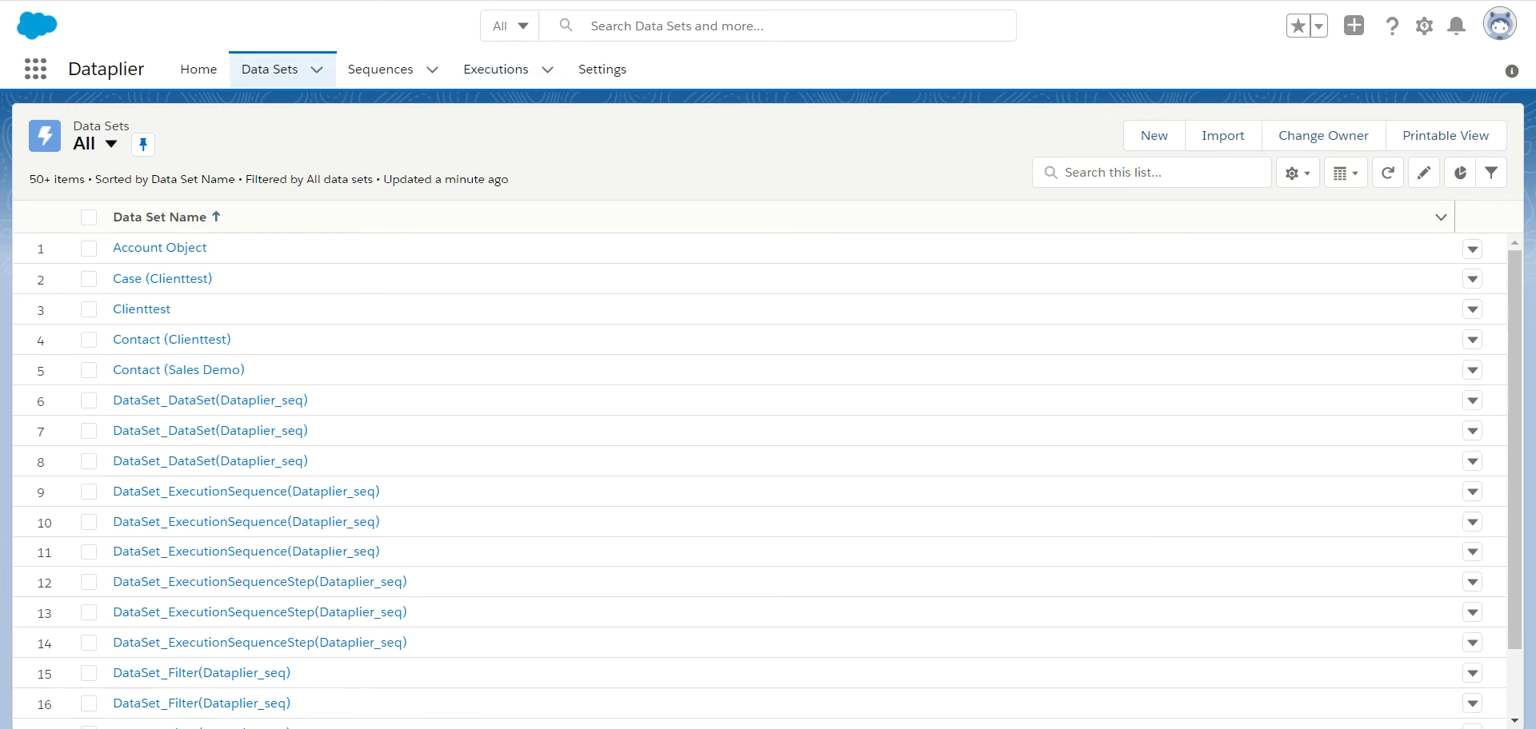
- Edit the Account Object data set and mark its Account Type field as MASKED
click(161, 249)
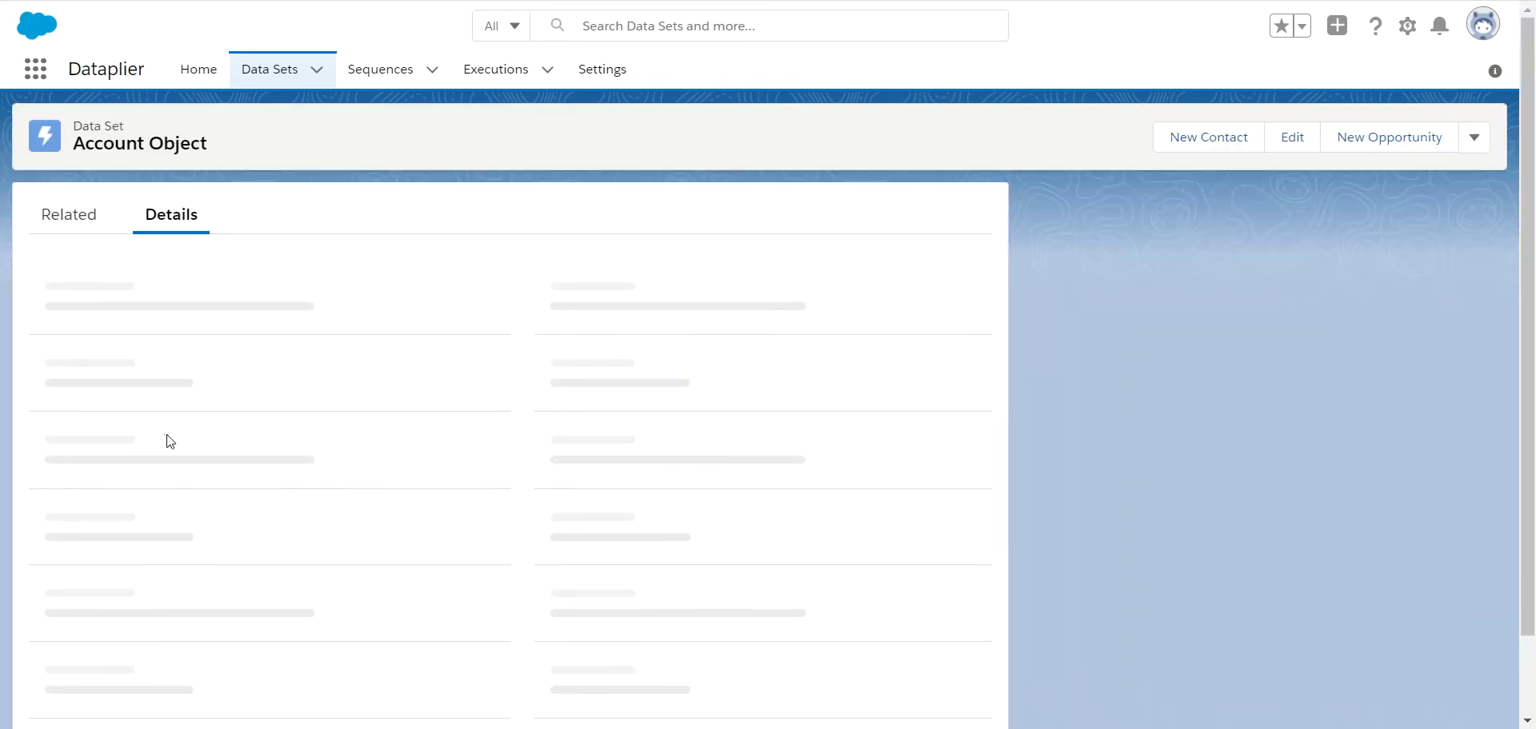
click(1307, 137)
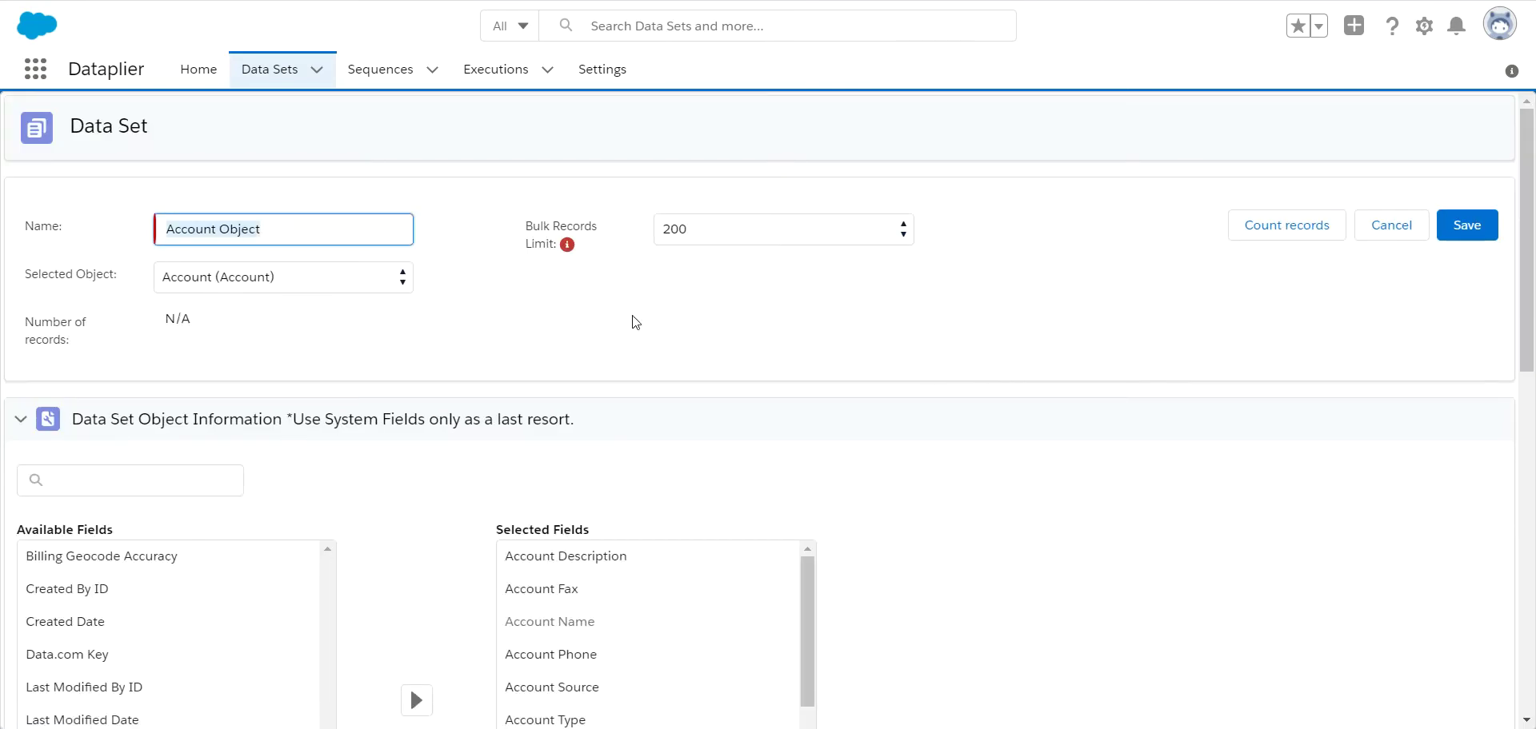
scroll(564, 315, down, 1)
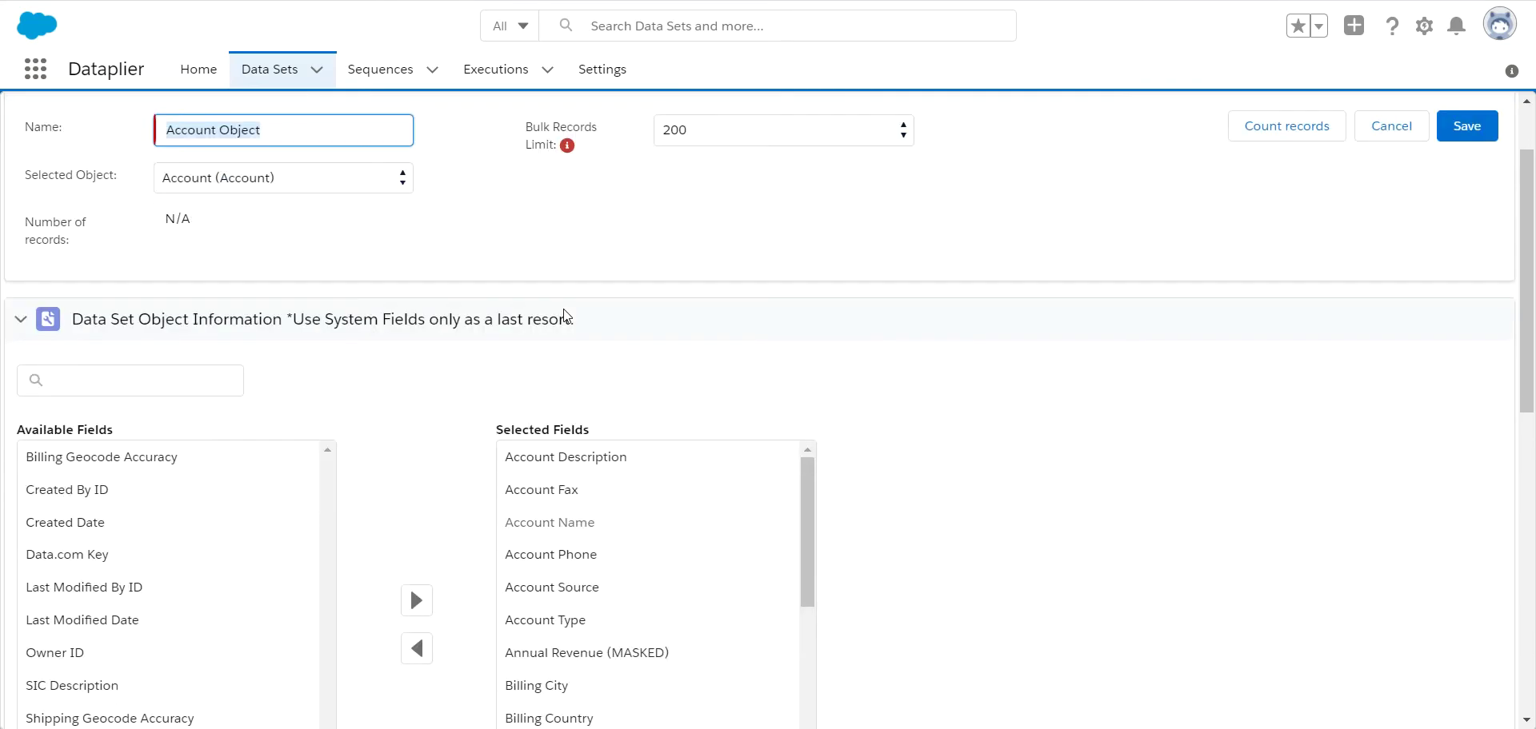
scroll(564, 320, down, 2)
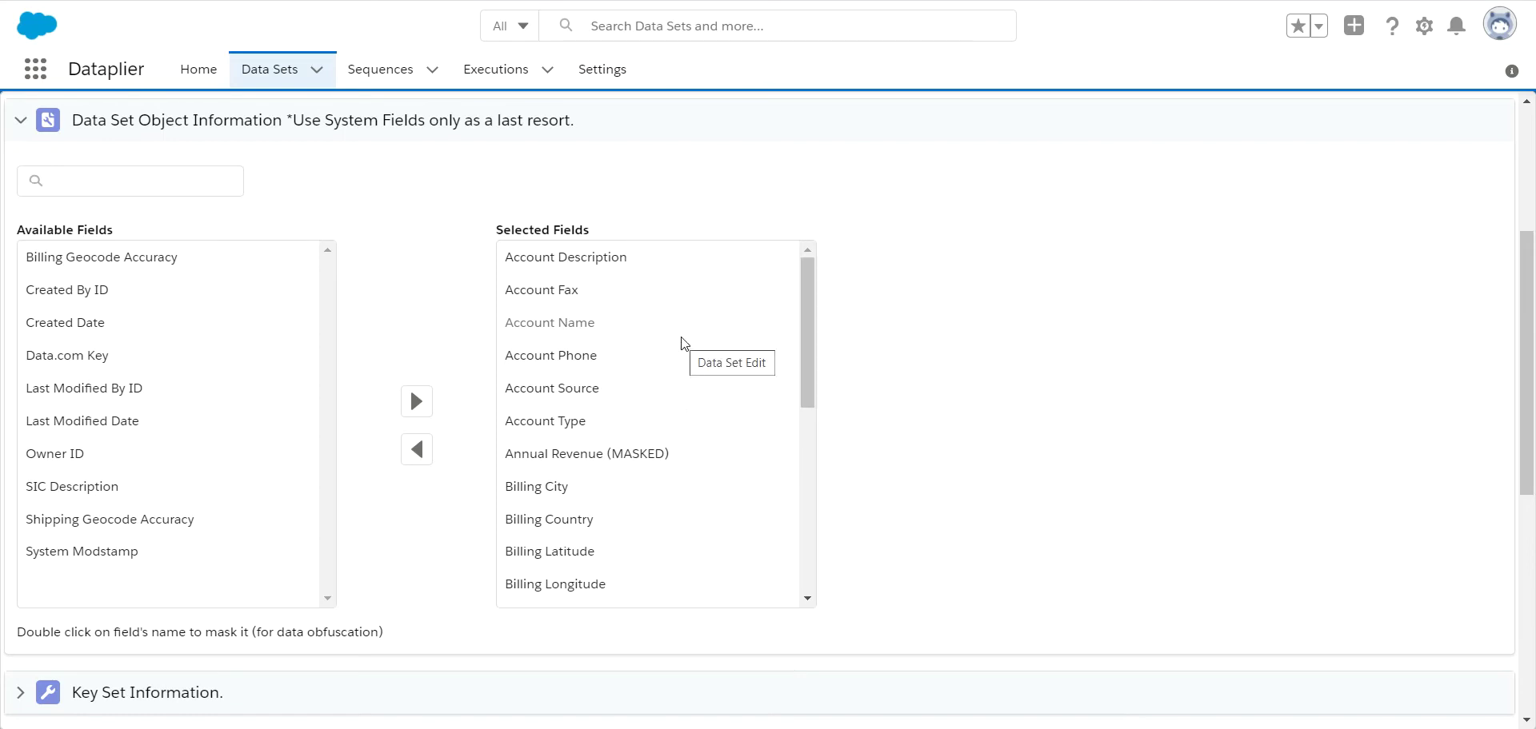
double_click(571, 429)
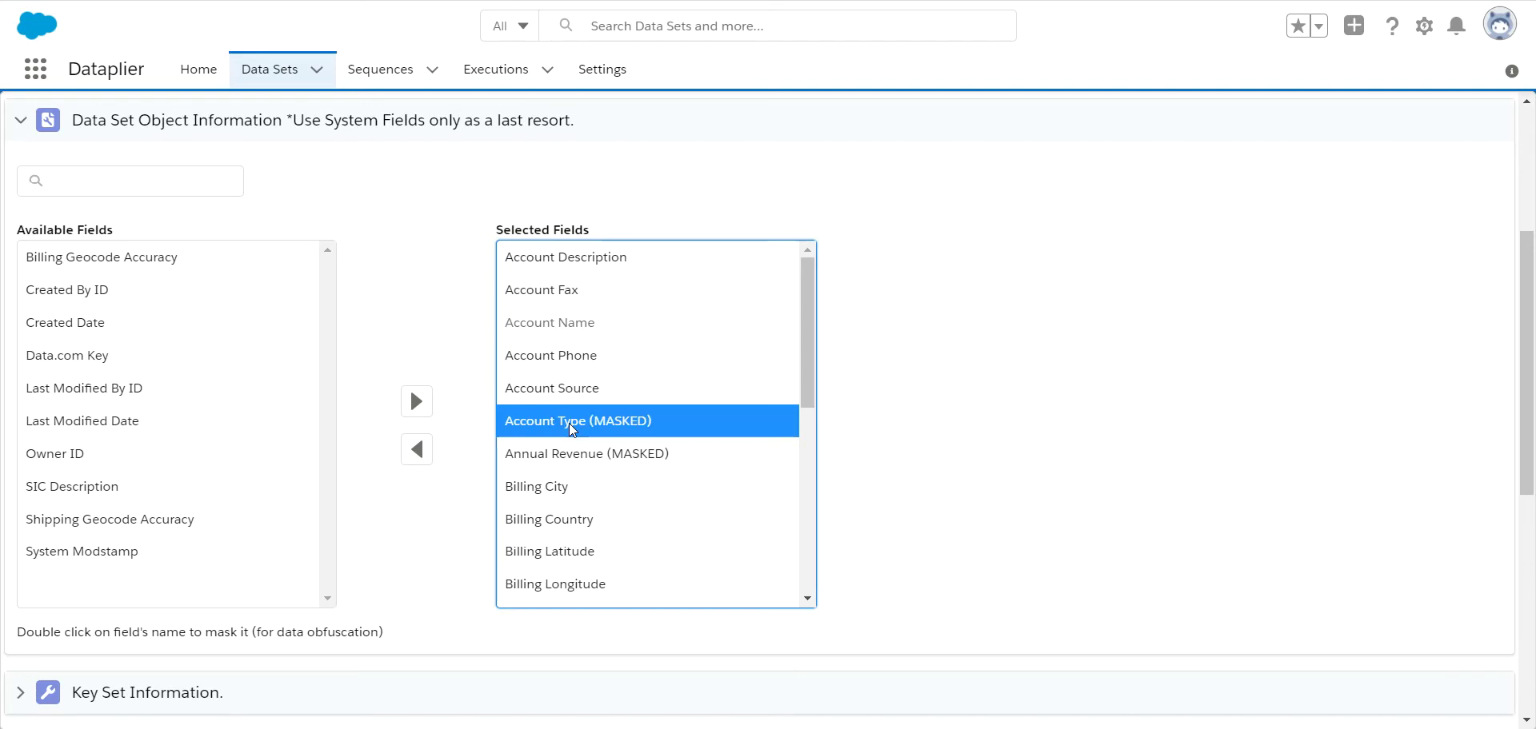
double_click(609, 422)
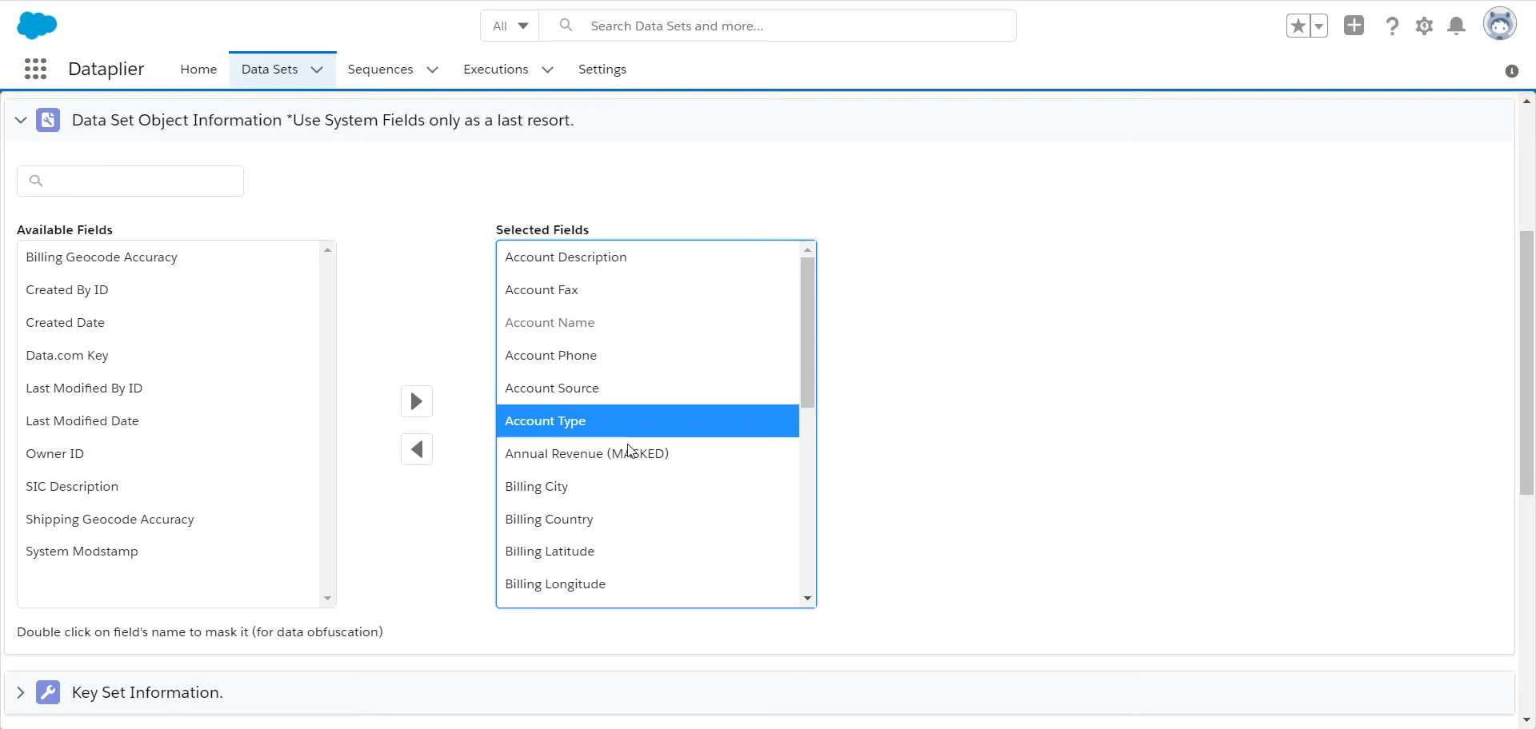
click(616, 457)
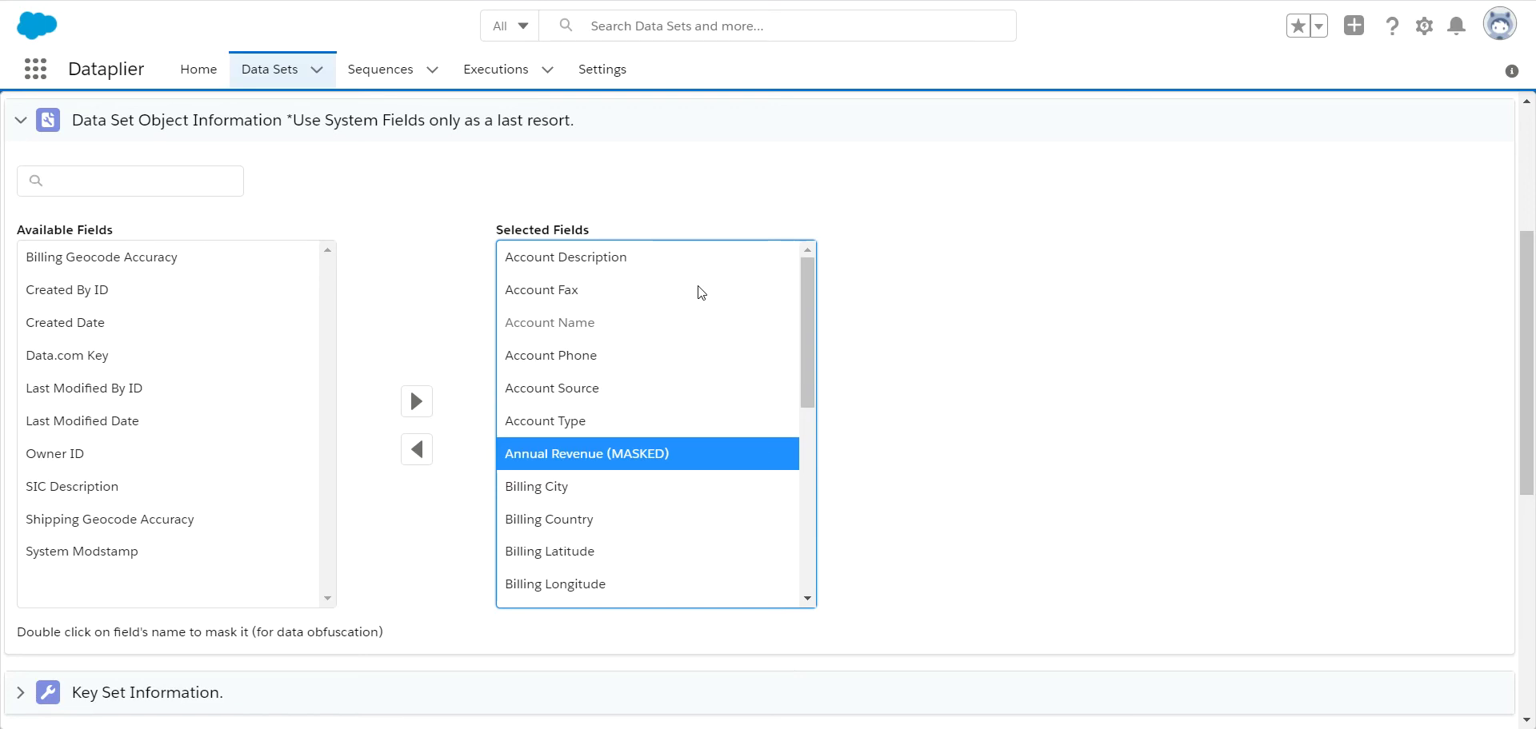
scroll(762, 293, up, 4)
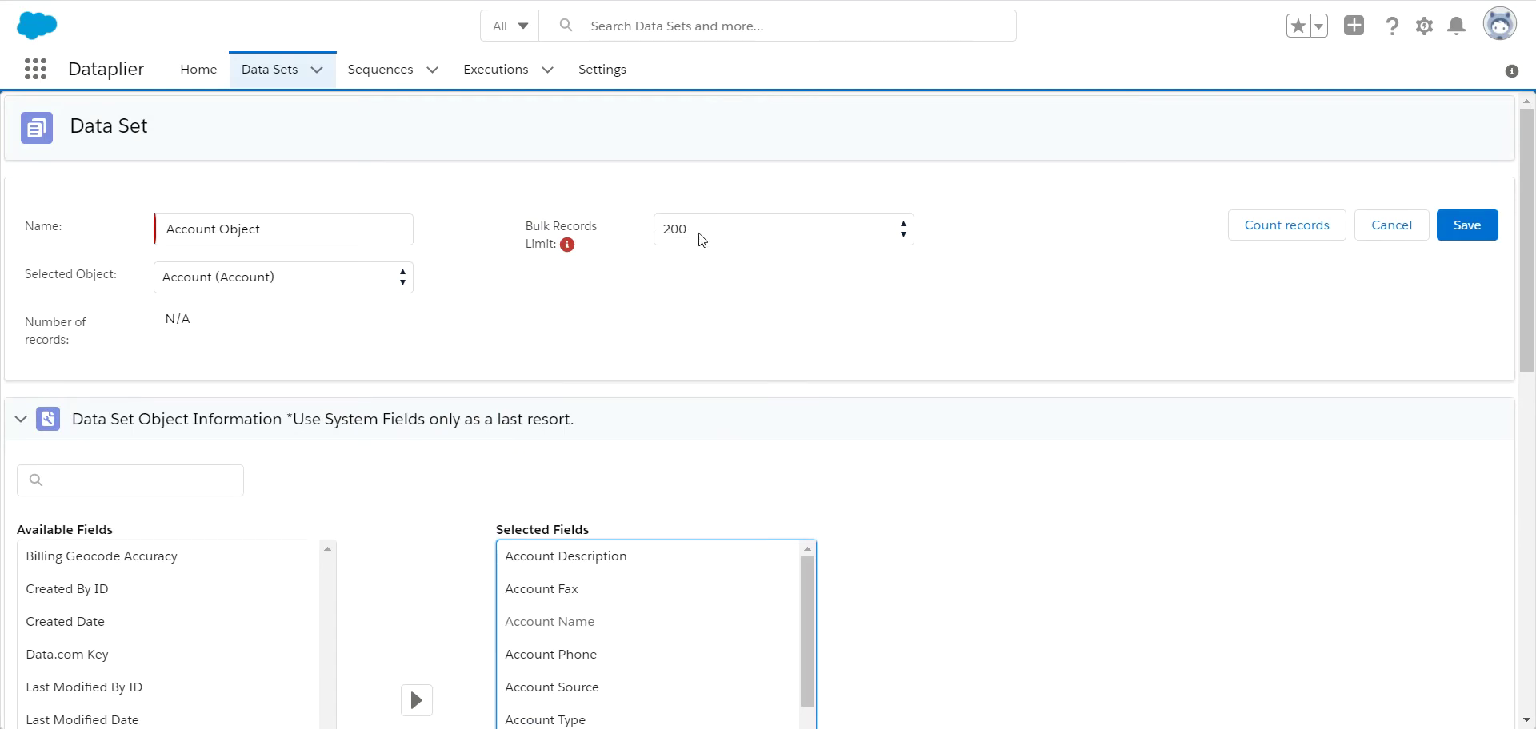
- Add a filter row: Billing Country equals USA on the Account Object data set
scroll(682, 273, down, 4)
scroll(683, 273, down, 6)
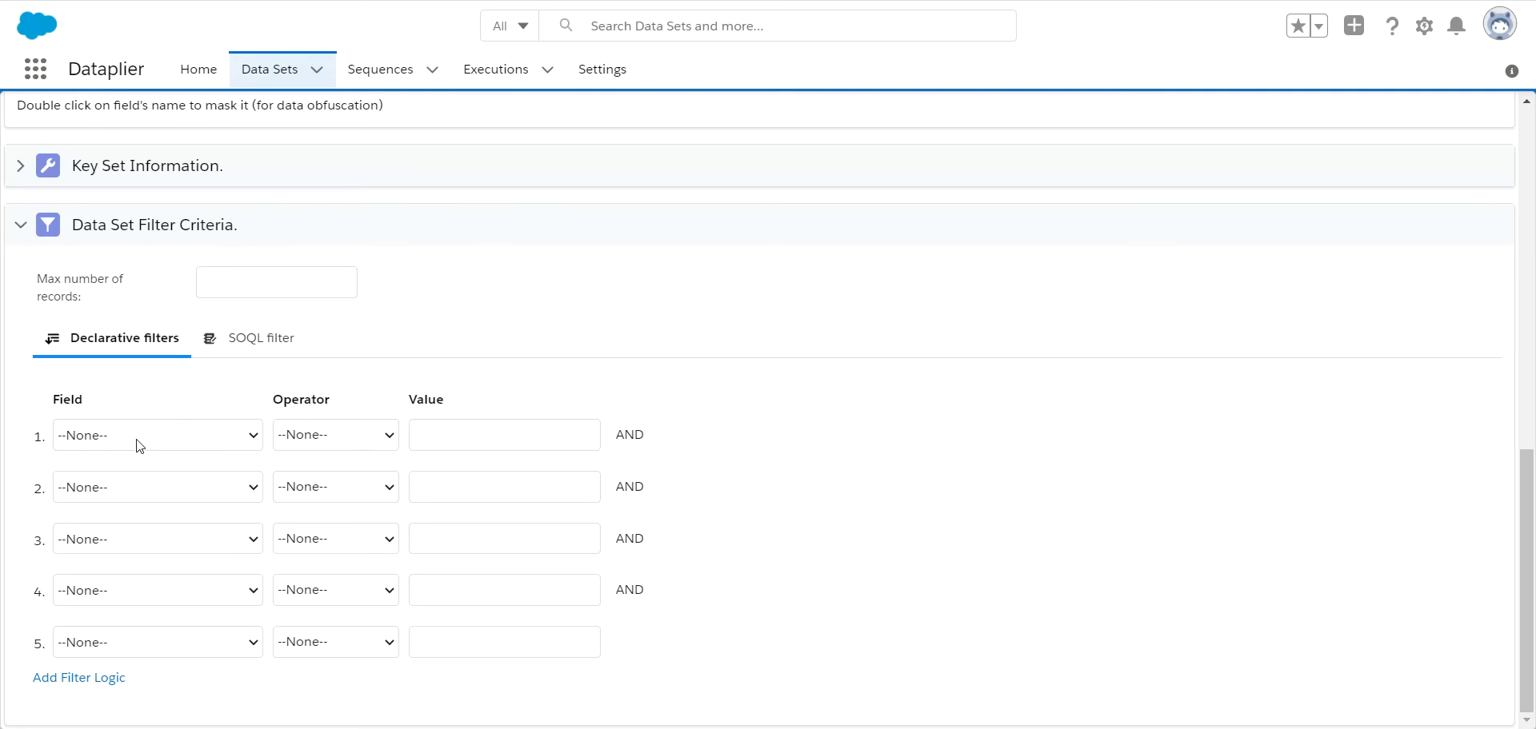
click(108, 446)
scroll(128, 275, down, 1)
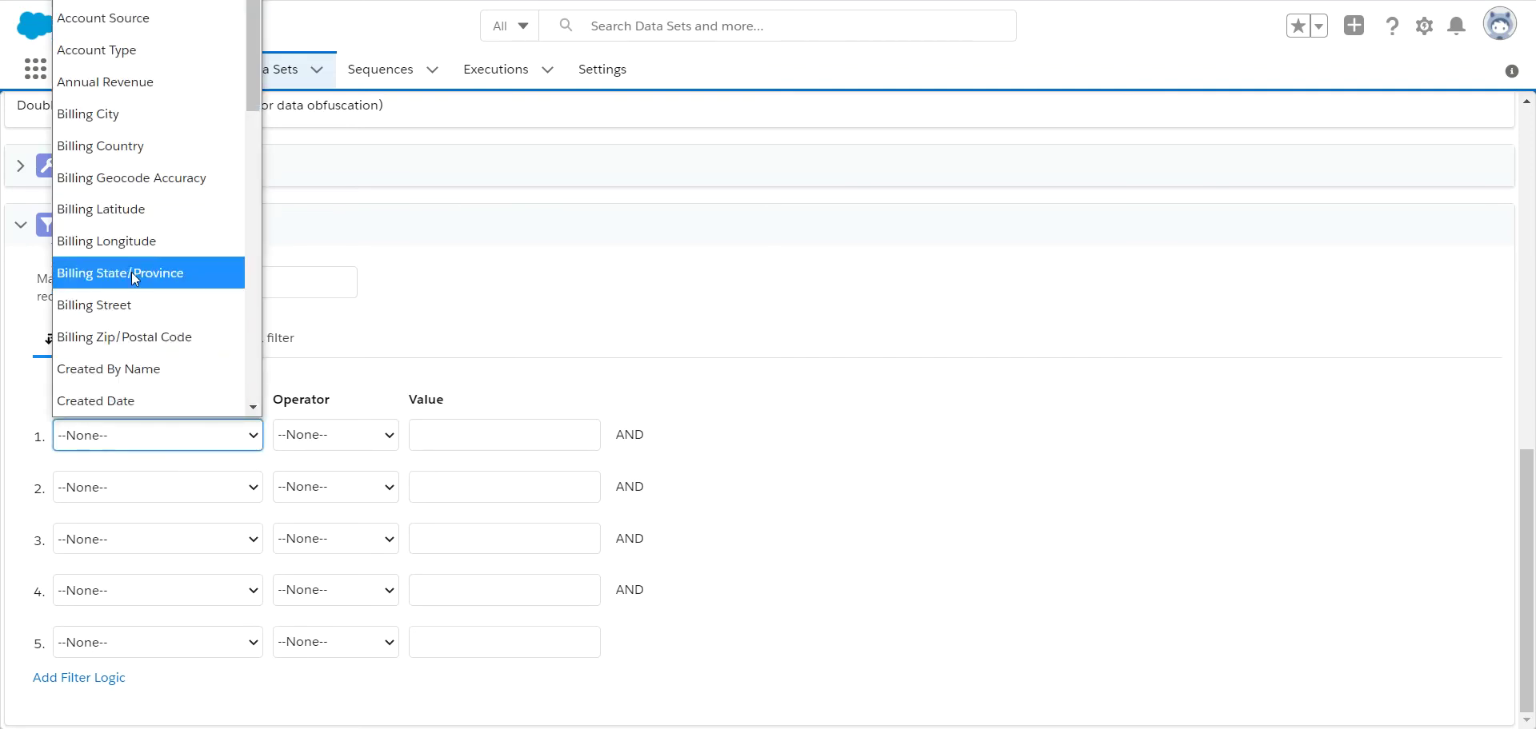
click(136, 156)
click(479, 434)
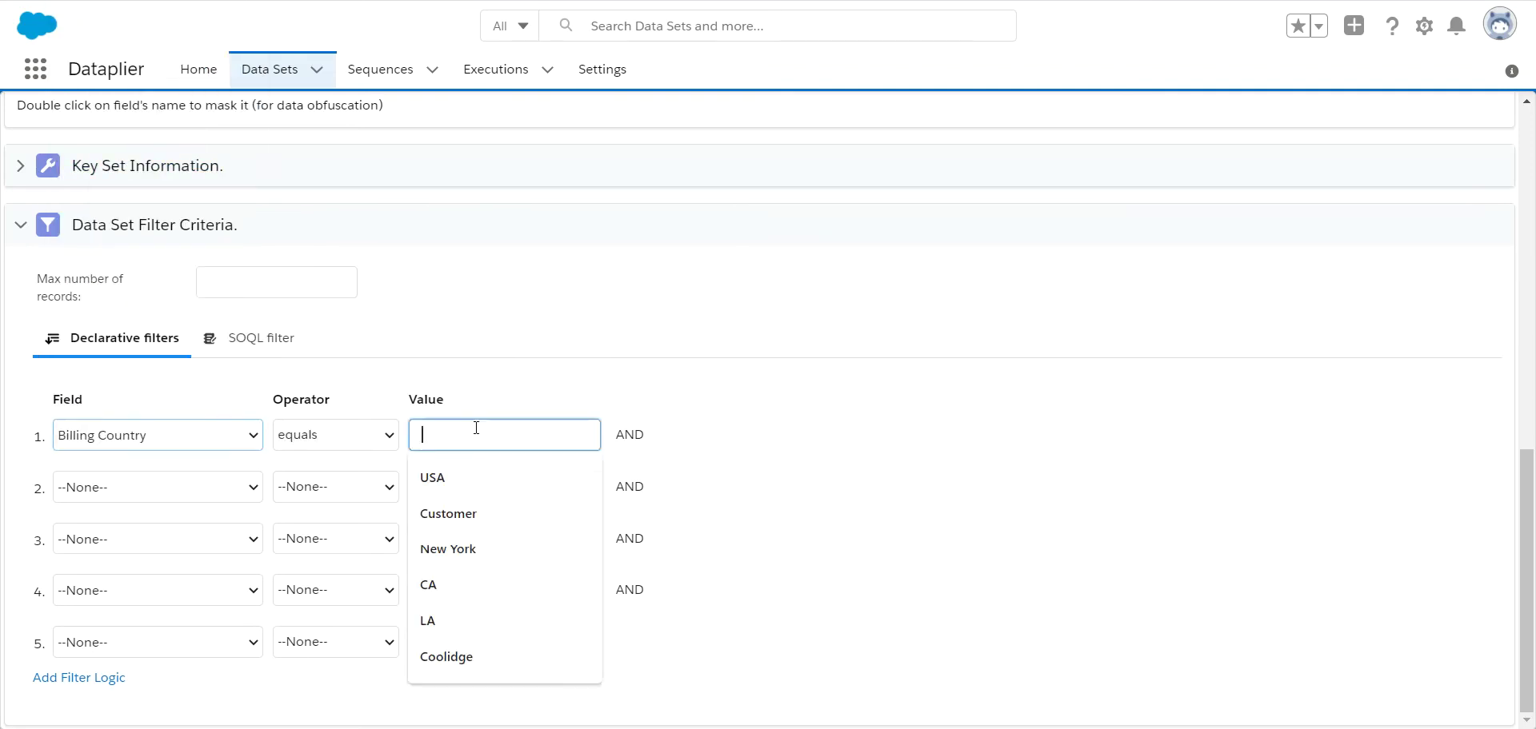
click(427, 476)
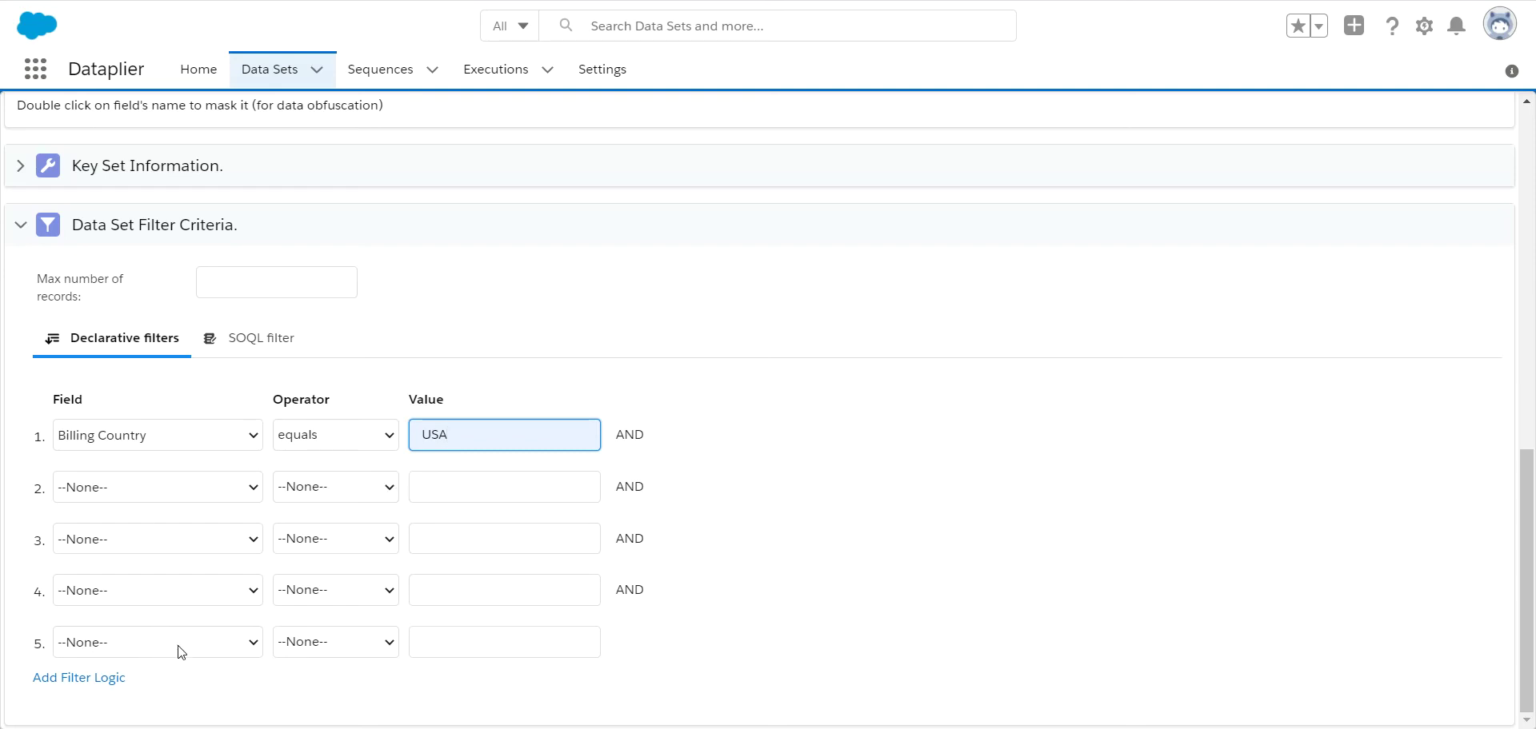
click(269, 342)
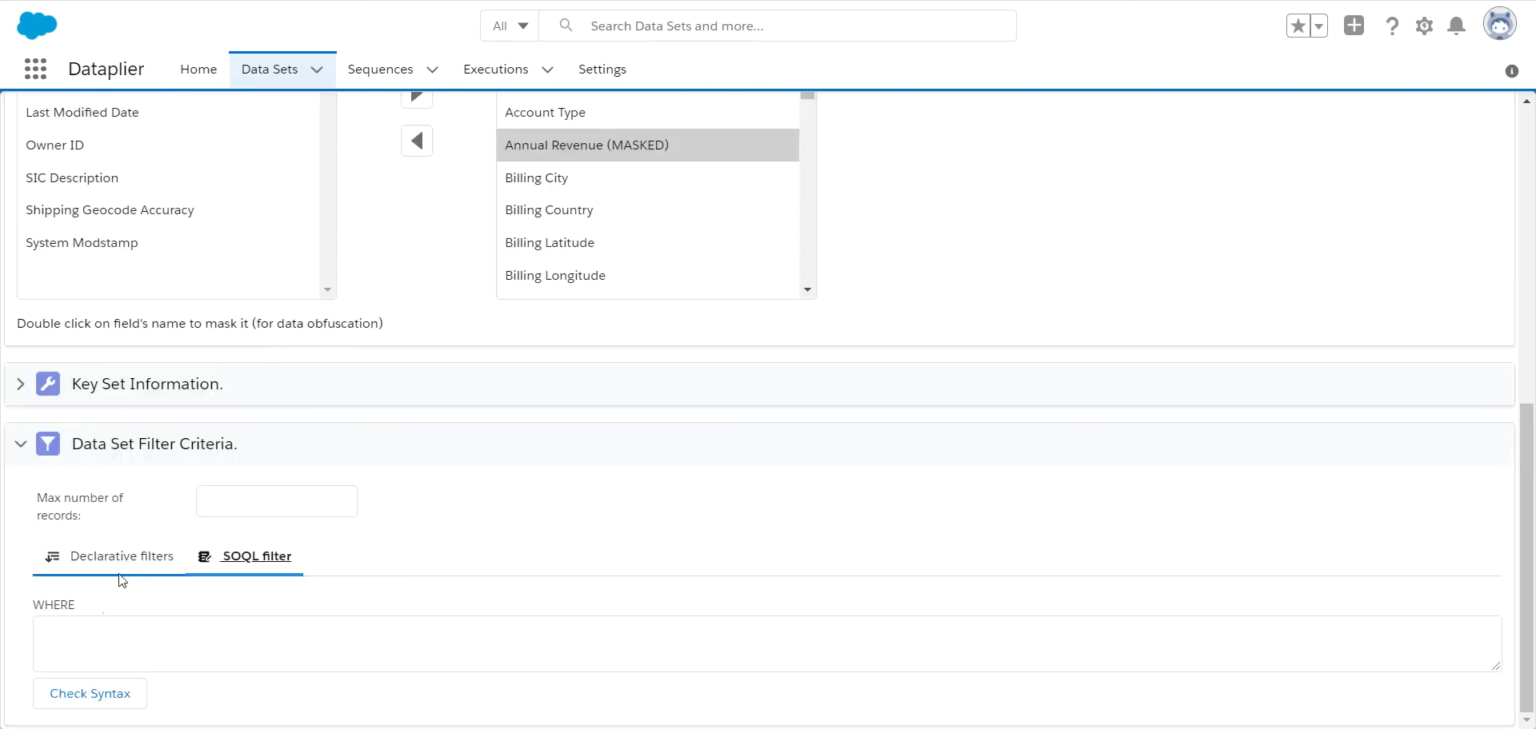
- Place the cursor in the empty SOQL WHERE box, then go to the Sequences list
click(88, 645)
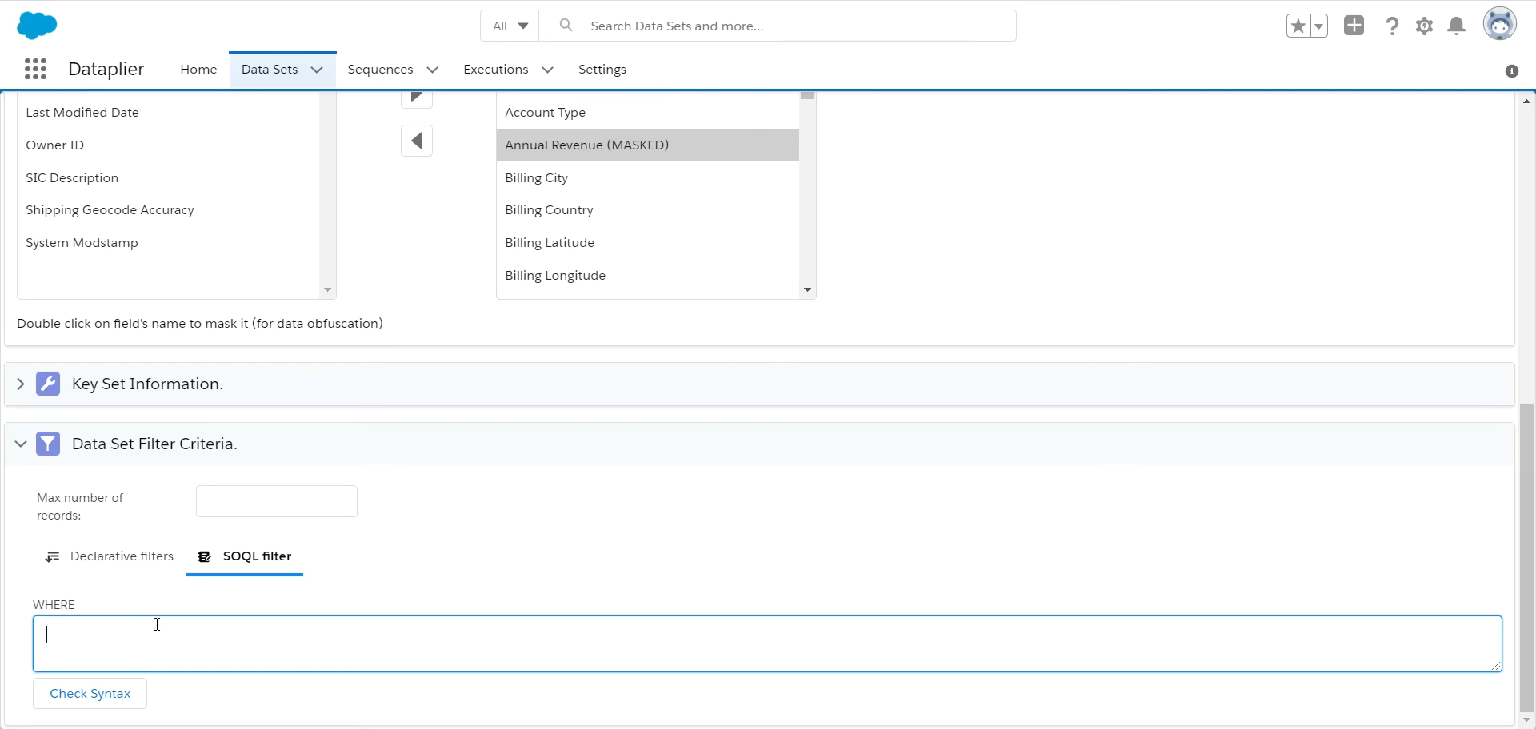
scroll(156, 622, up, 7)
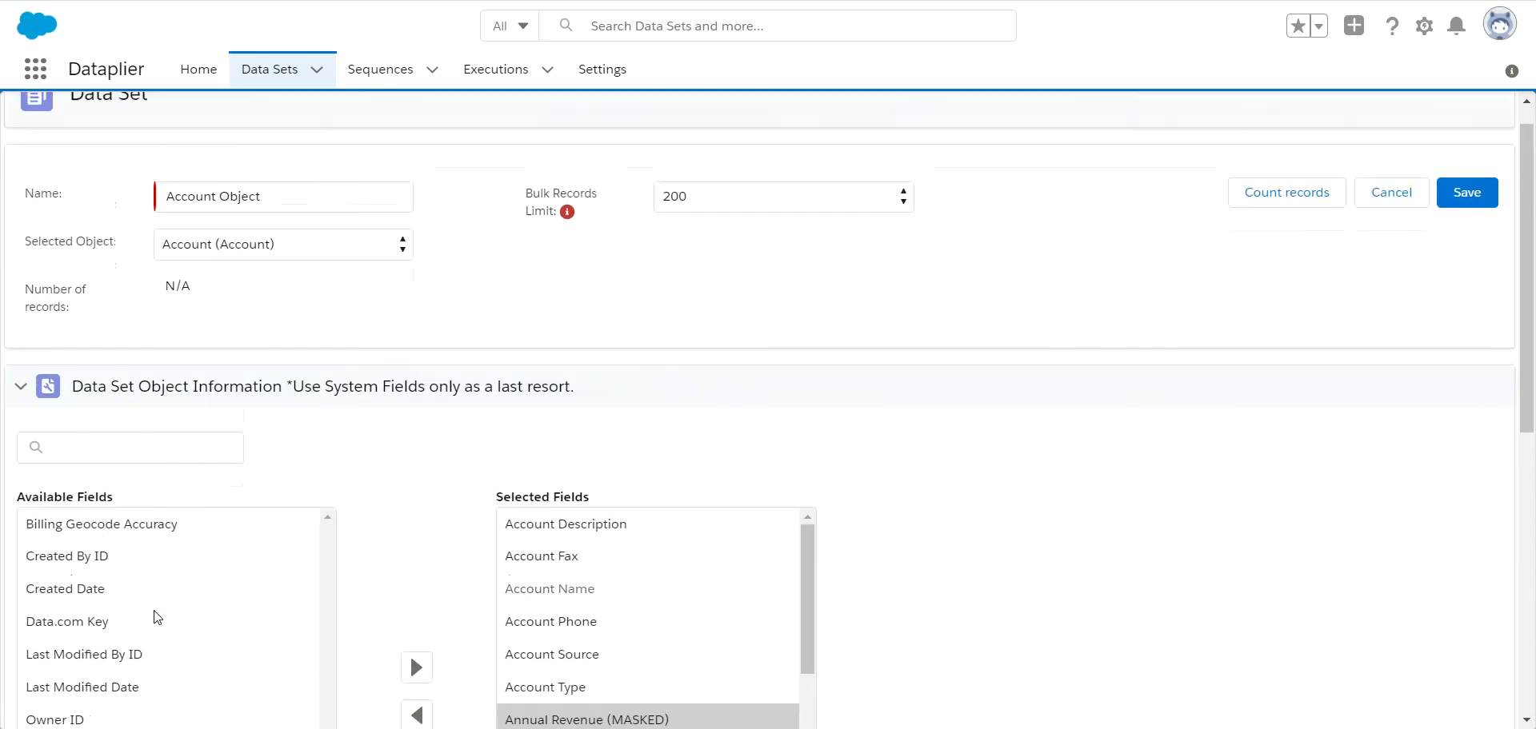
scroll(157, 617, down, 5)
scroll(158, 616, down, 2)
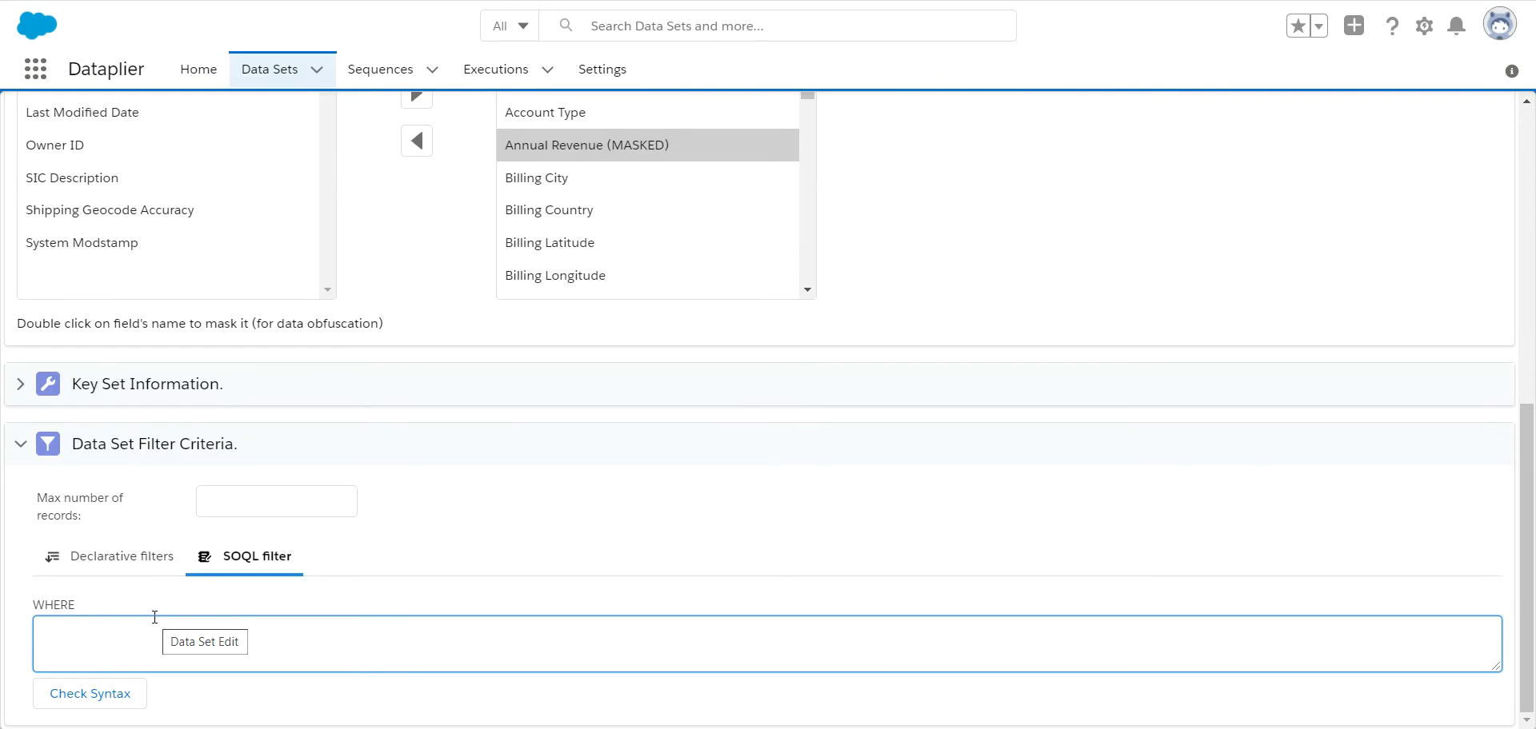
scroll(157, 615, up, 1)
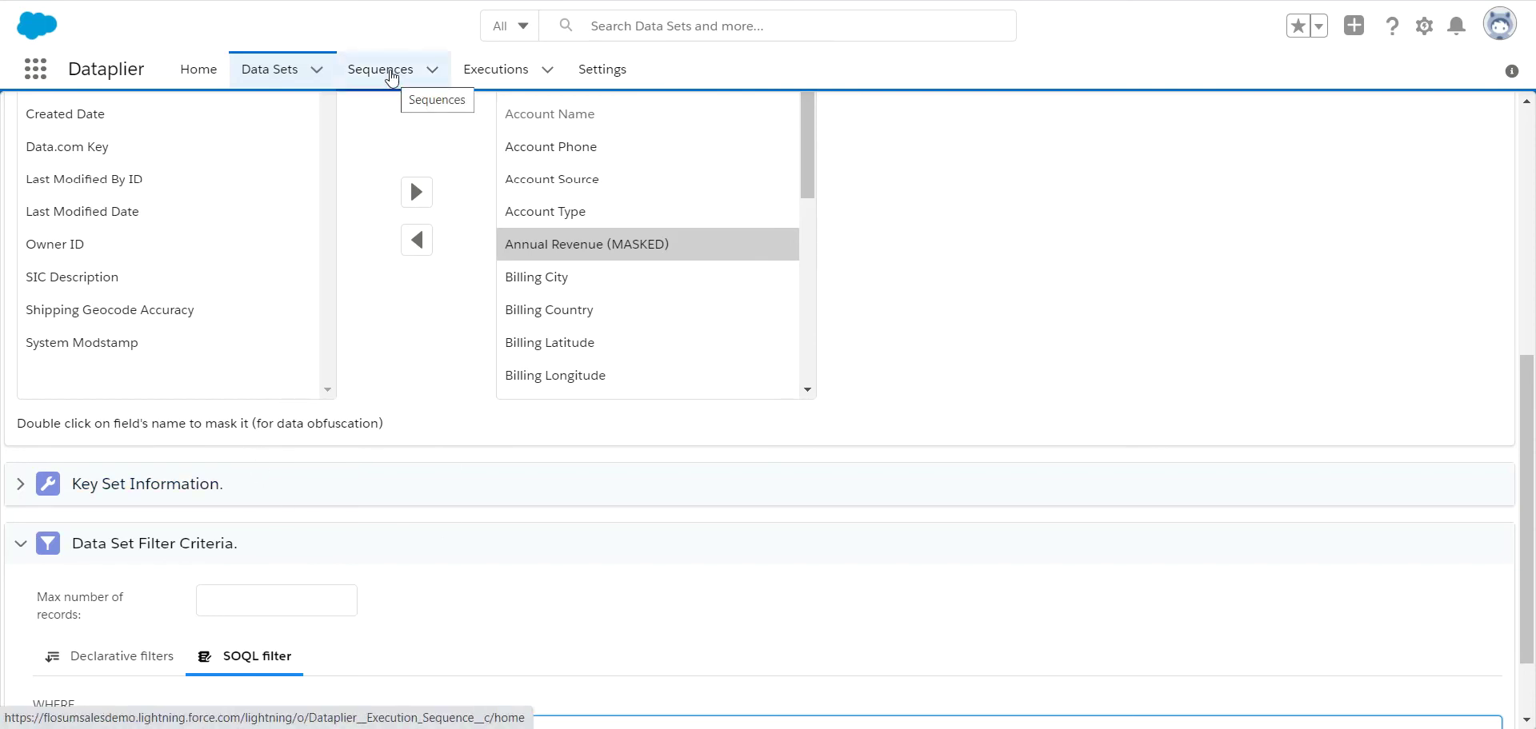
click(391, 79)
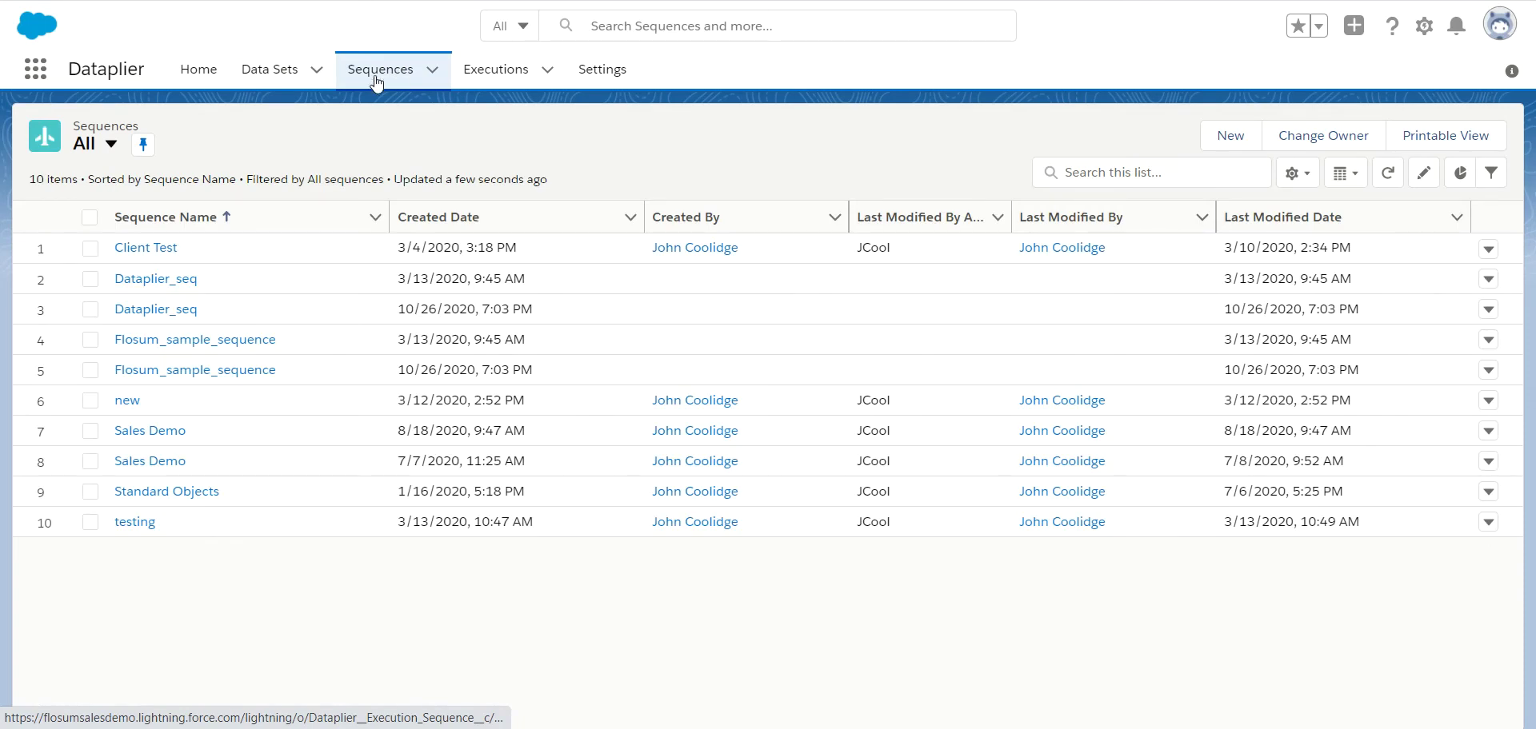
- Open the Standard Objects sequence and edit its six data set steps
click(175, 491)
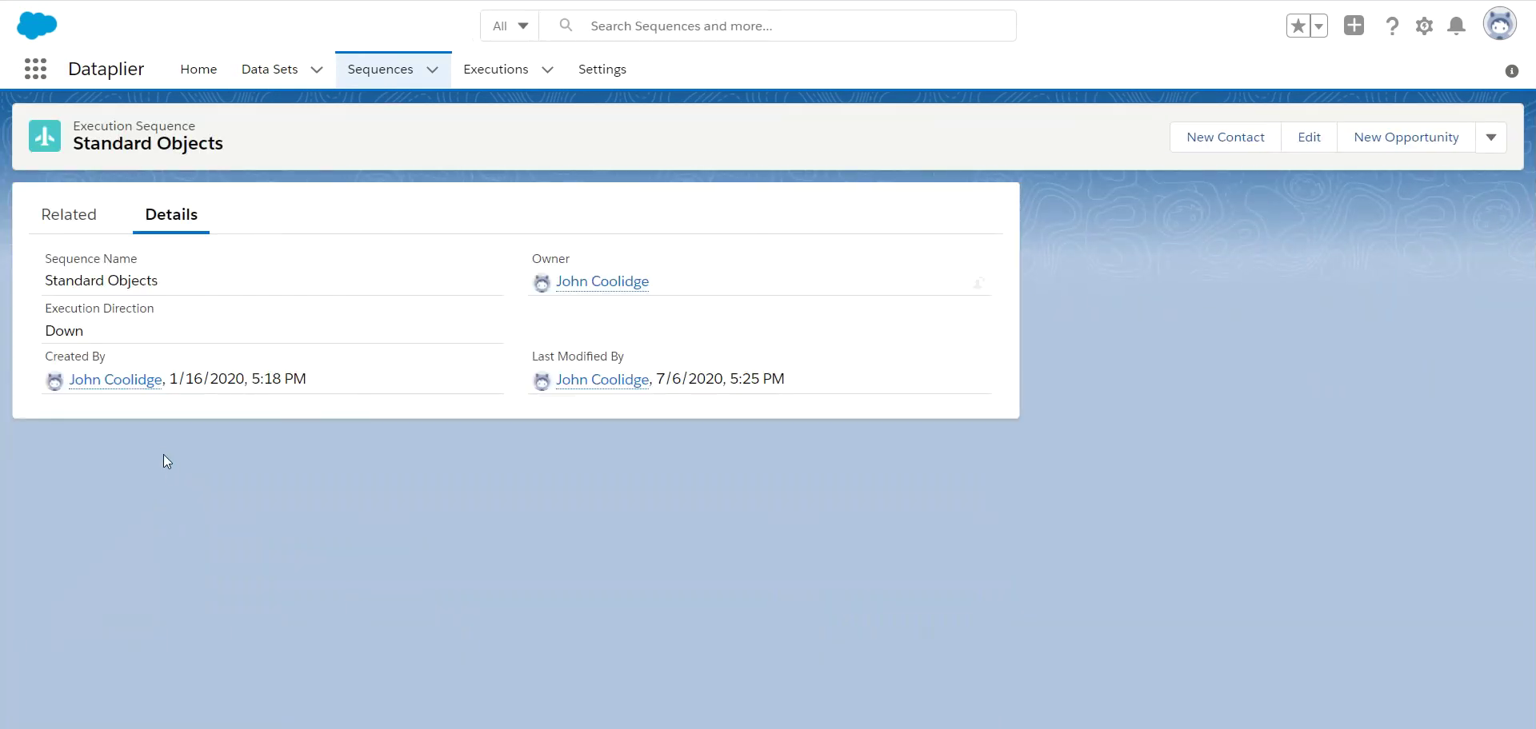
click(1304, 152)
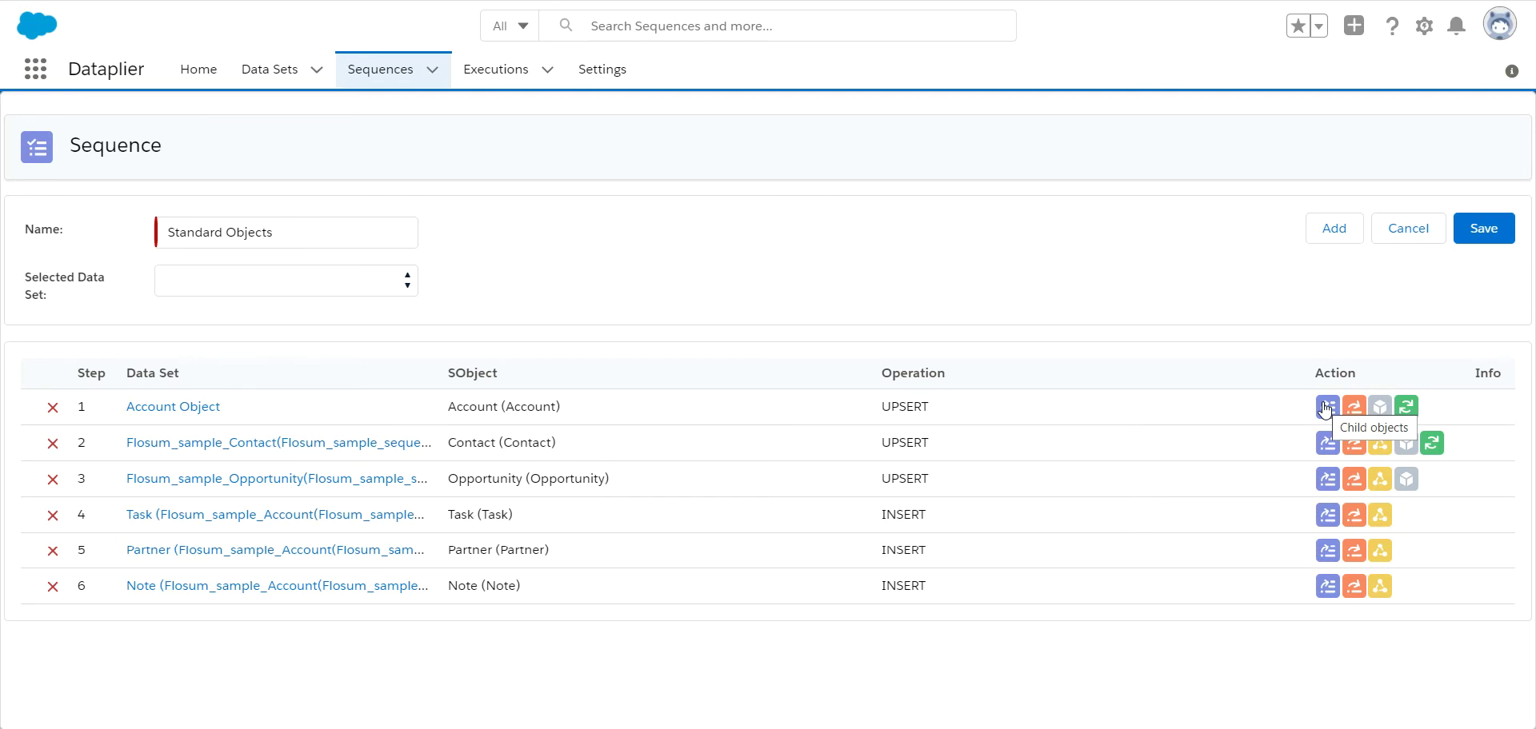
- Add Social Persona as a child of the Account Object step, creating step 5 SocialPersona
click(1324, 410)
scroll(662, 445, down, 5)
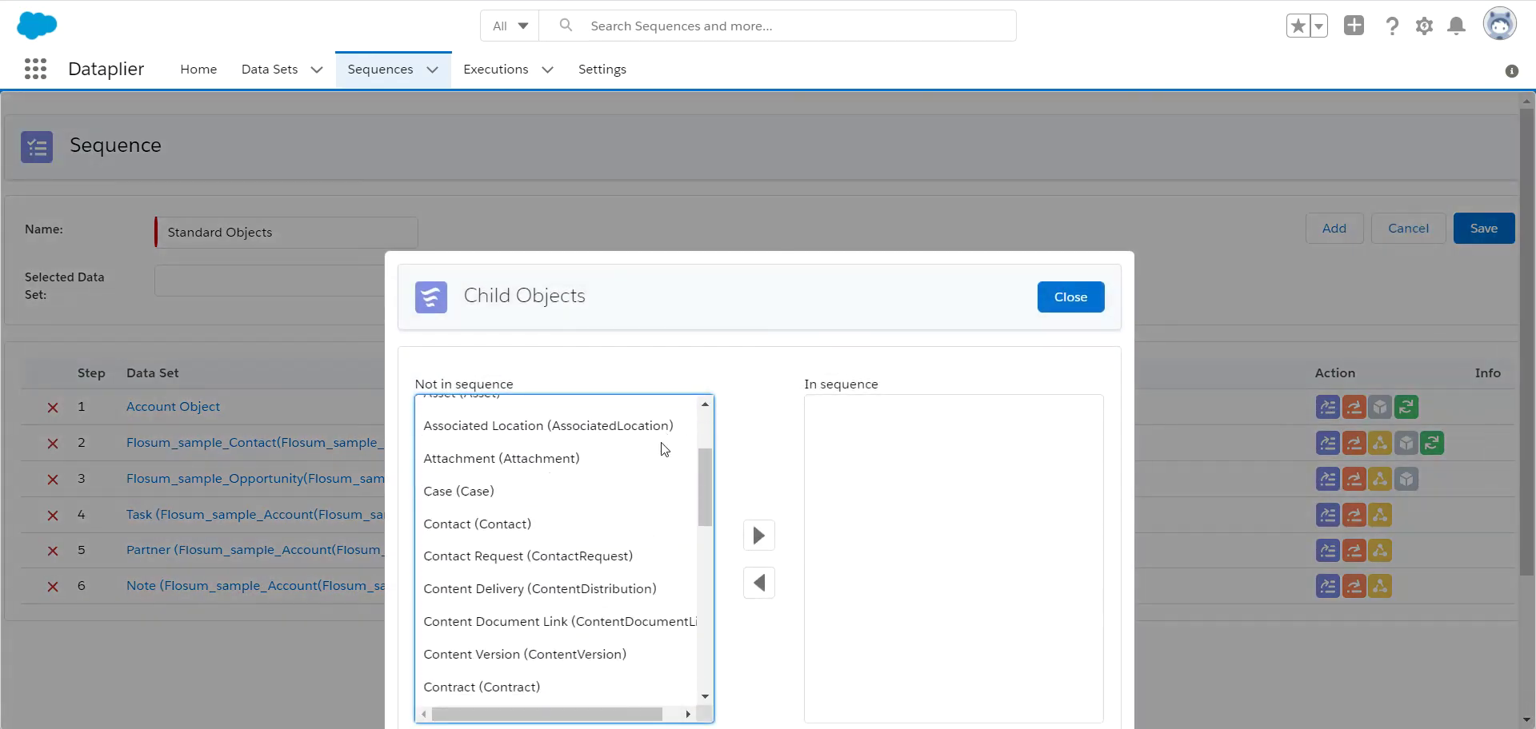
scroll(662, 451, down, 5)
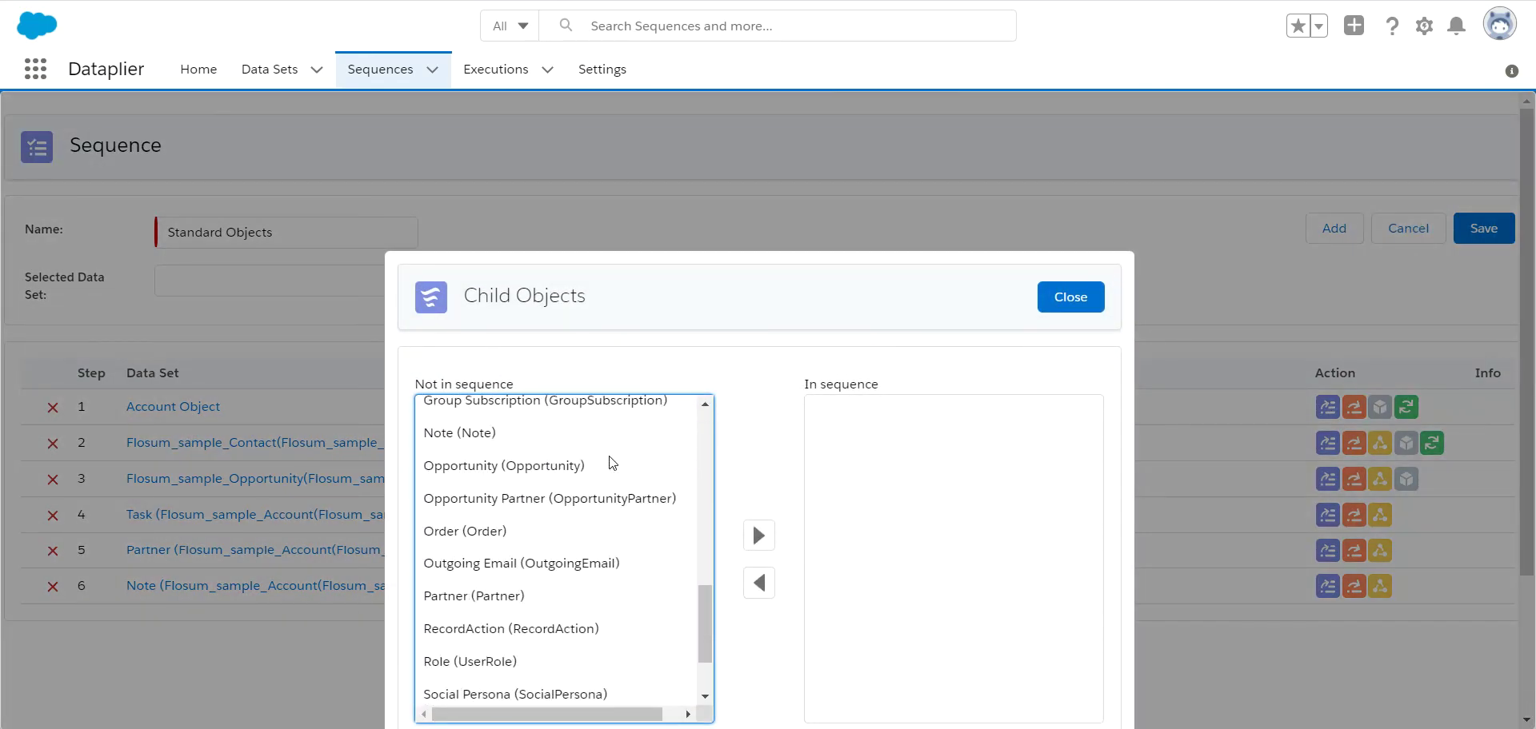
scroll(611, 461, down, 1)
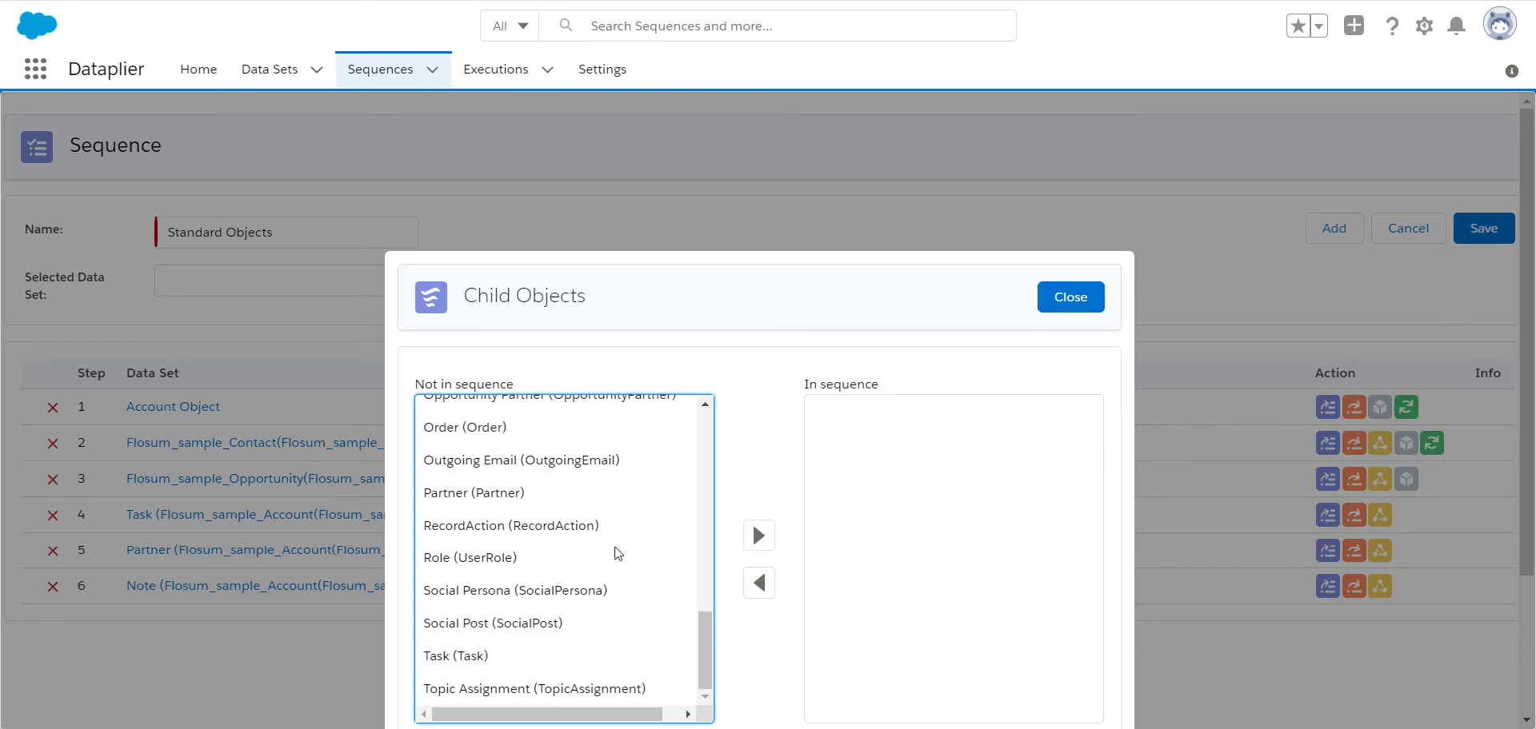
click(570, 590)
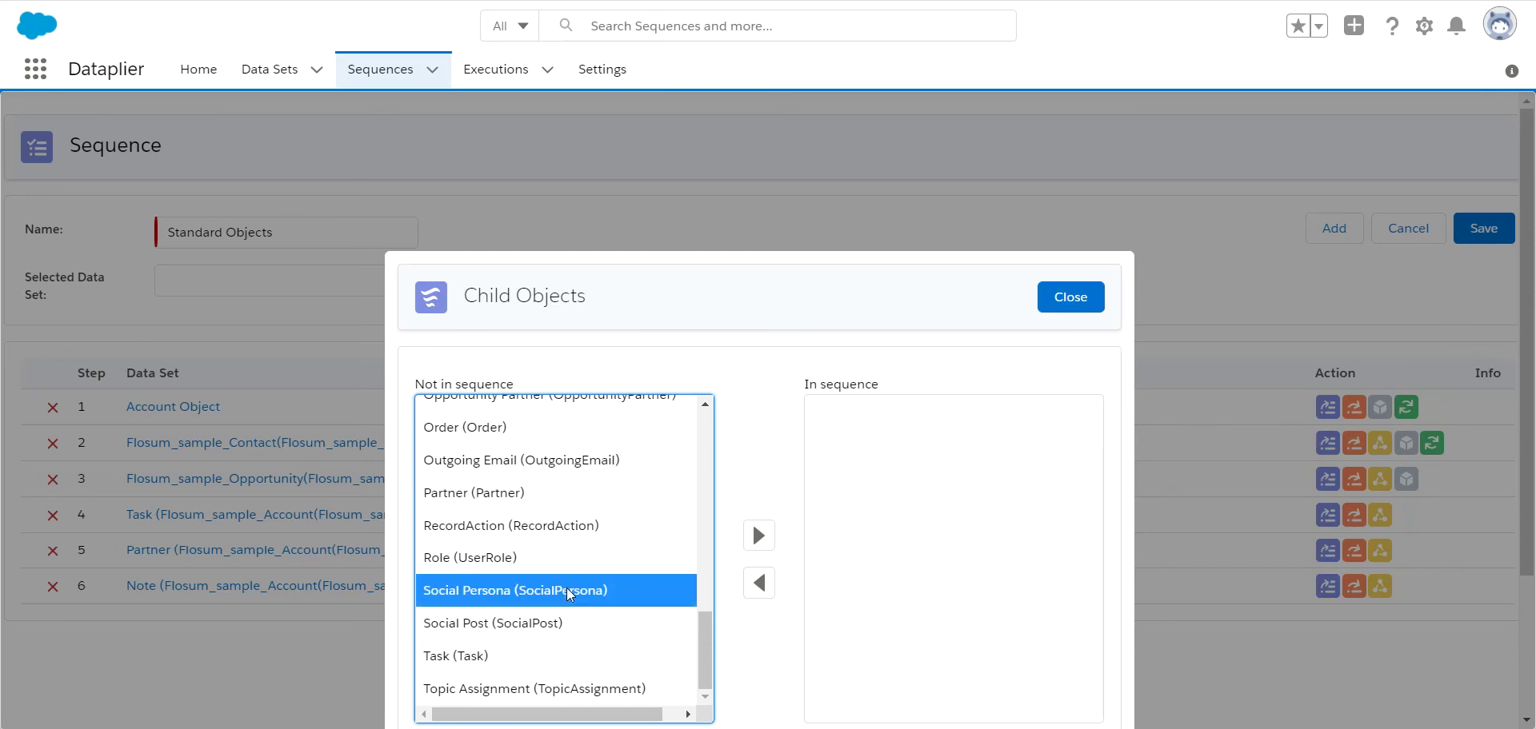
click(758, 535)
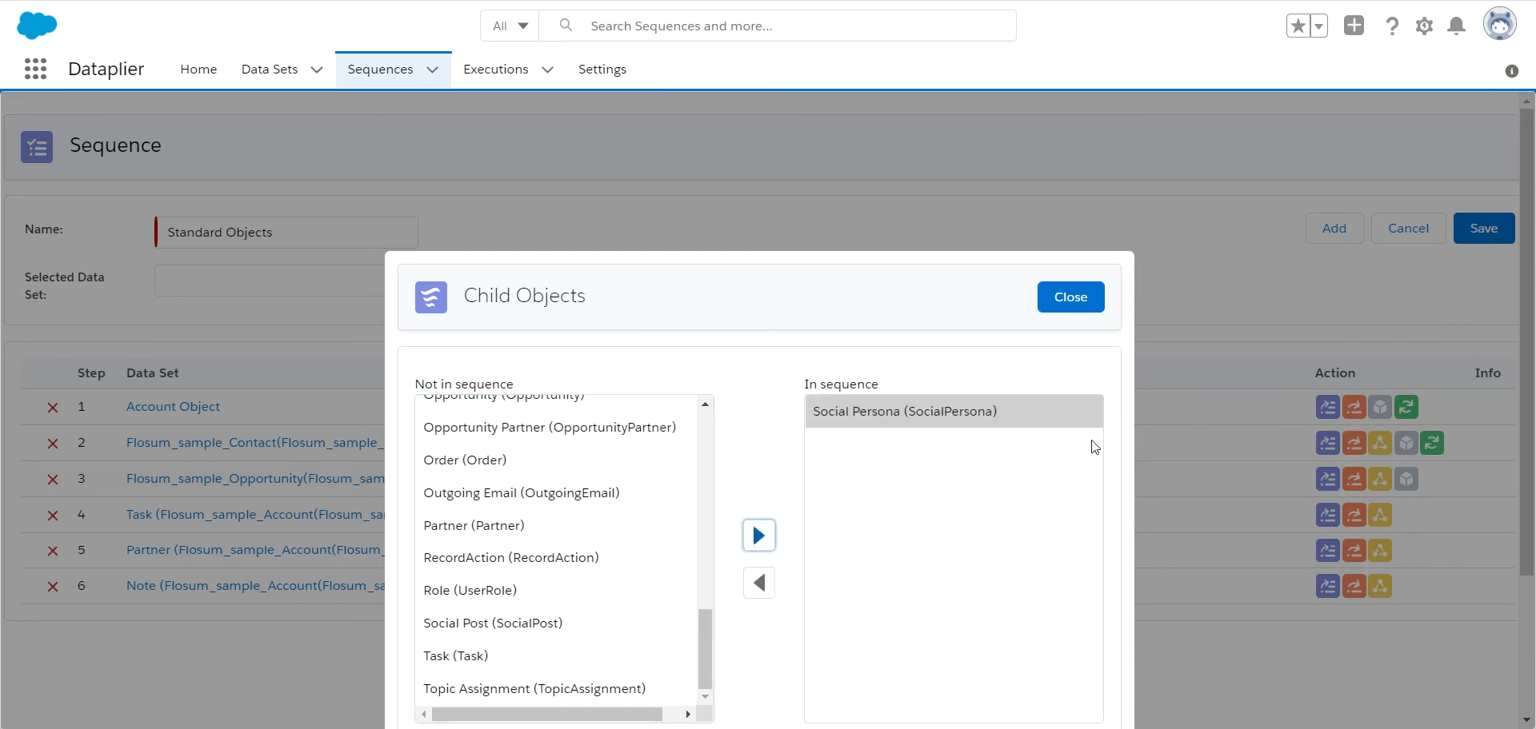
click(1072, 296)
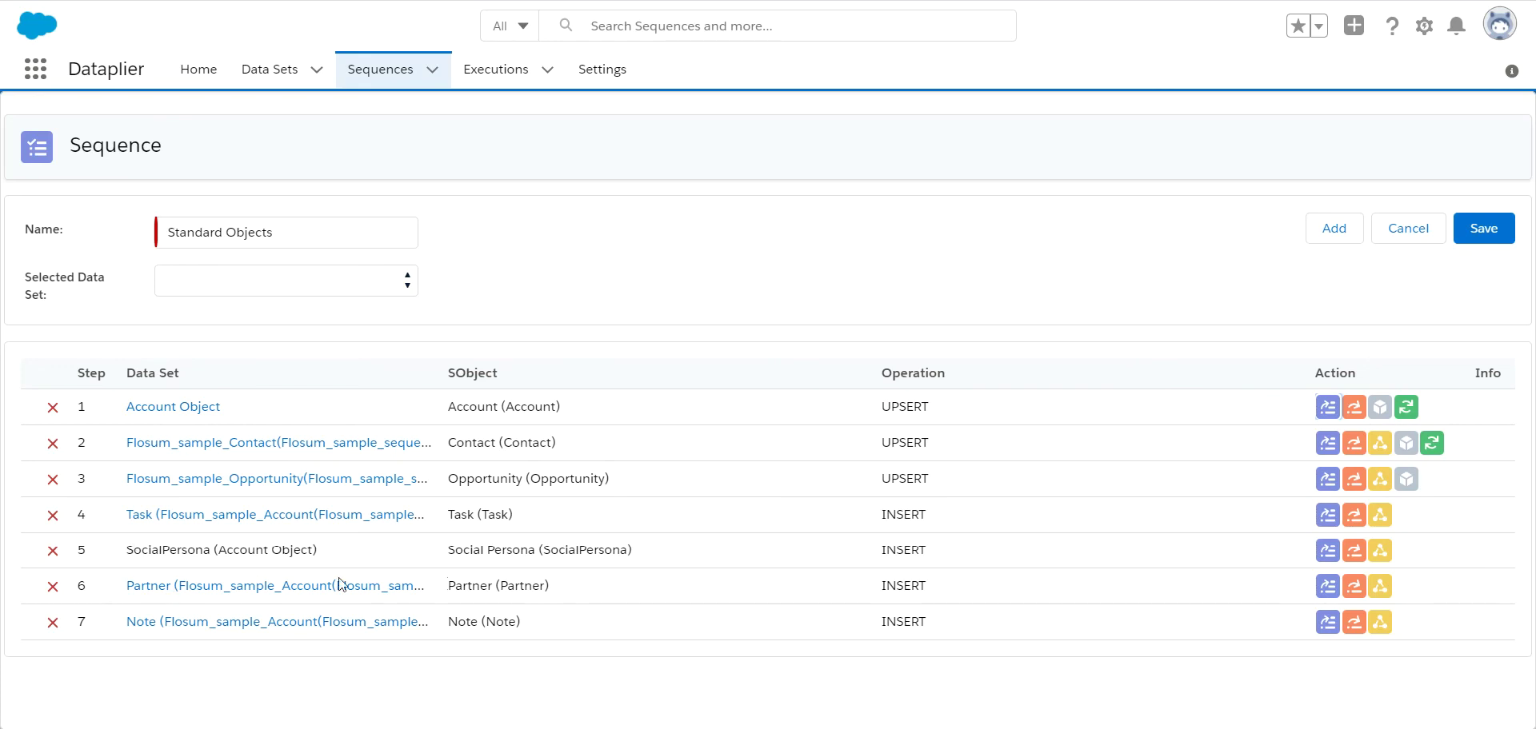
- Check the Note step's parent objects, then close that list
click(1358, 623)
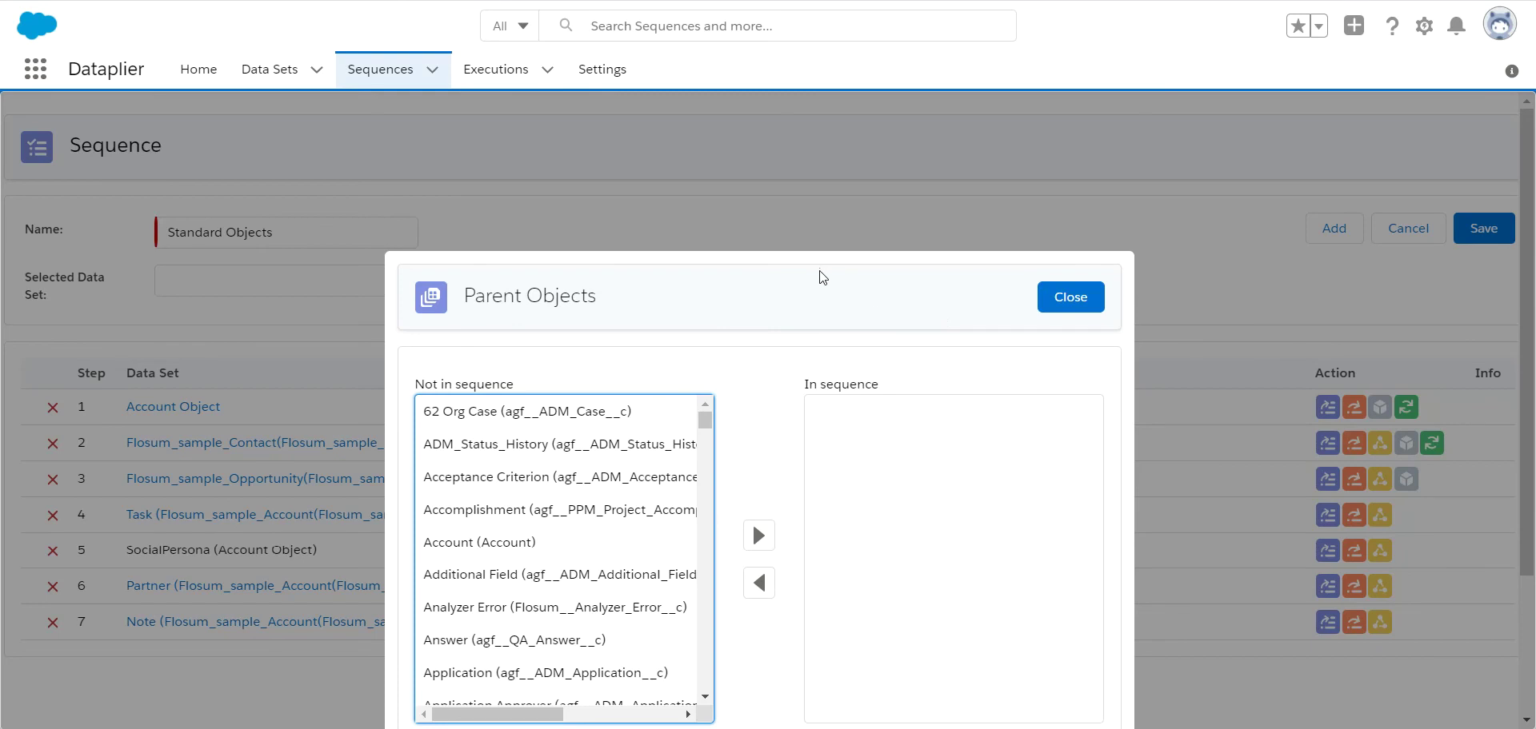
click(1097, 296)
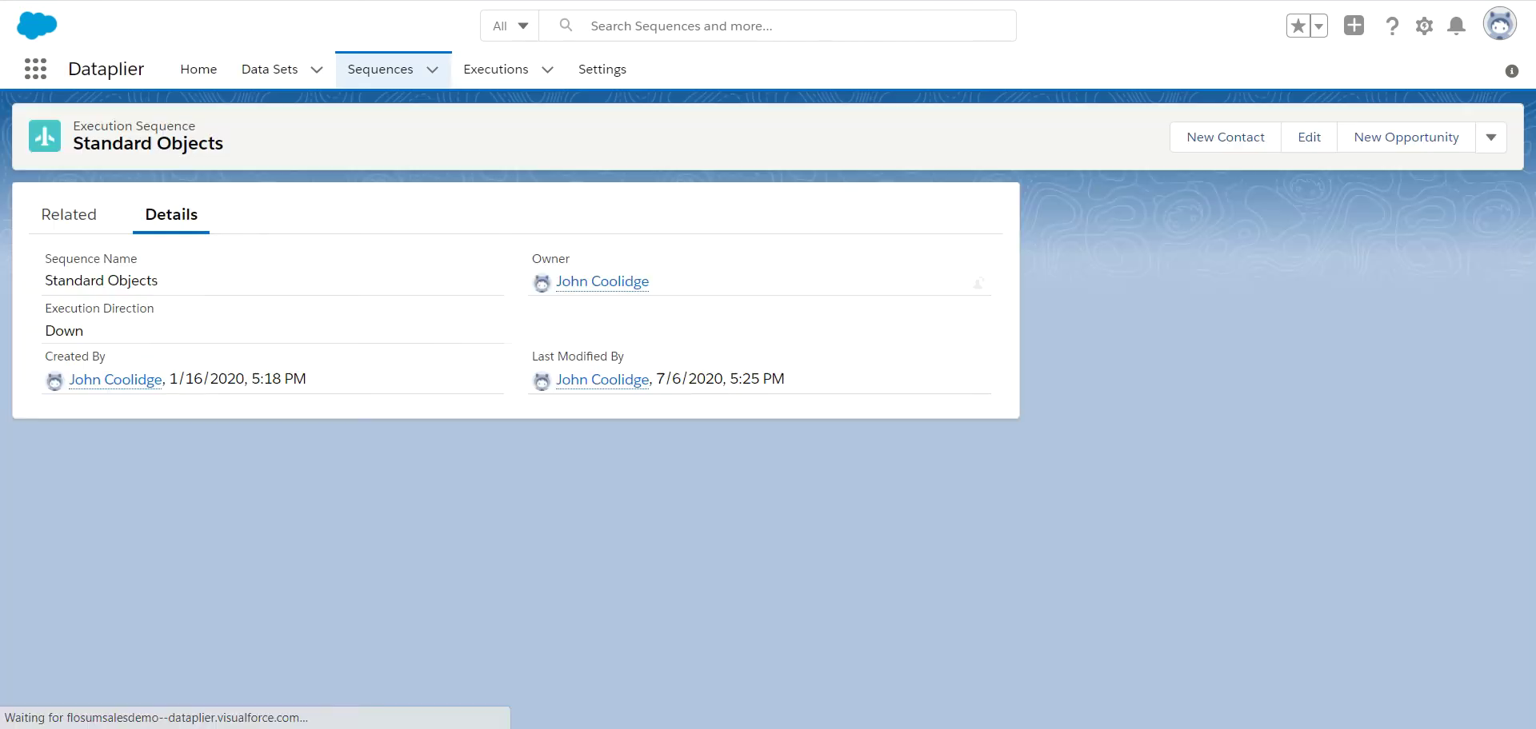
- Run Migrate Data on Standard Objects, starting from the beginning
click(1490, 138)
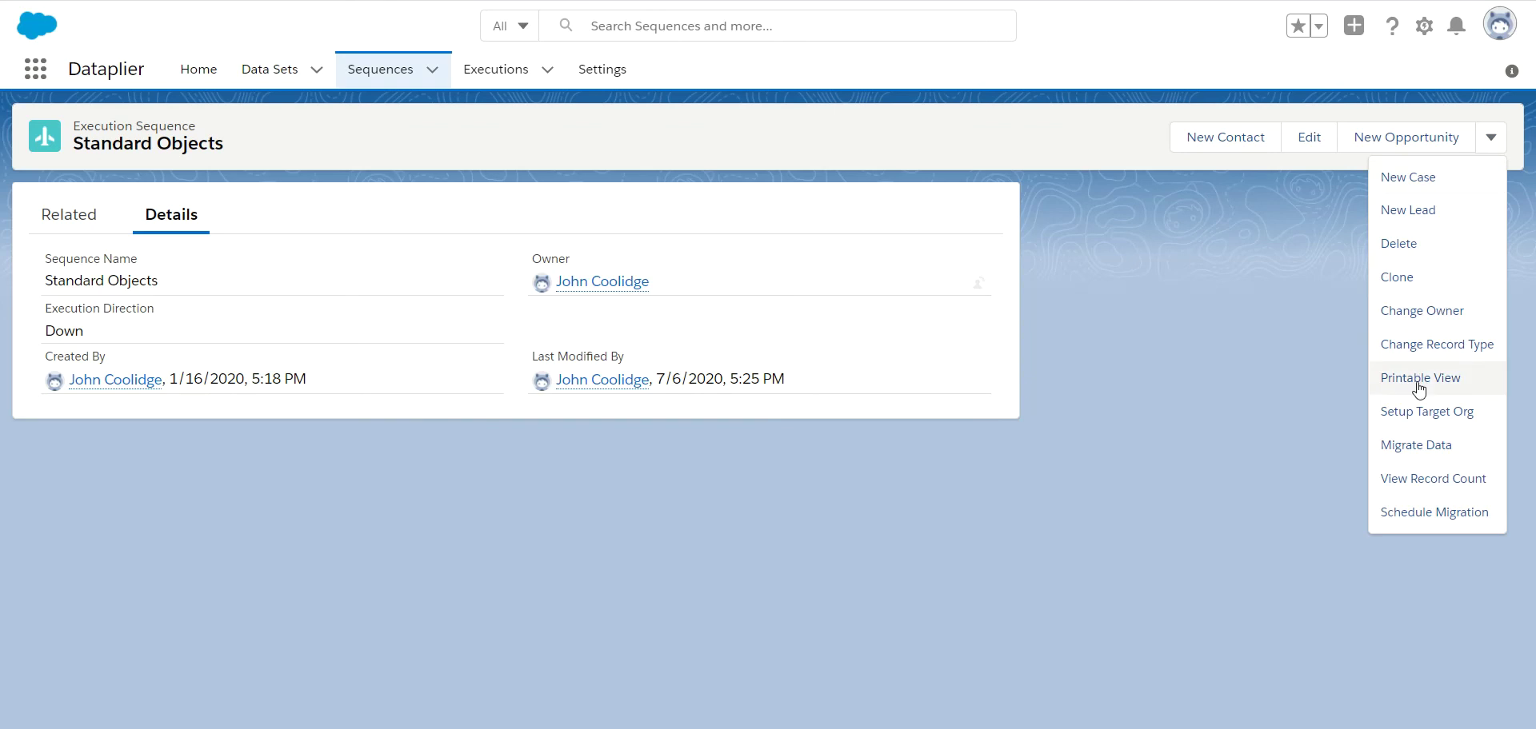
click(1455, 482)
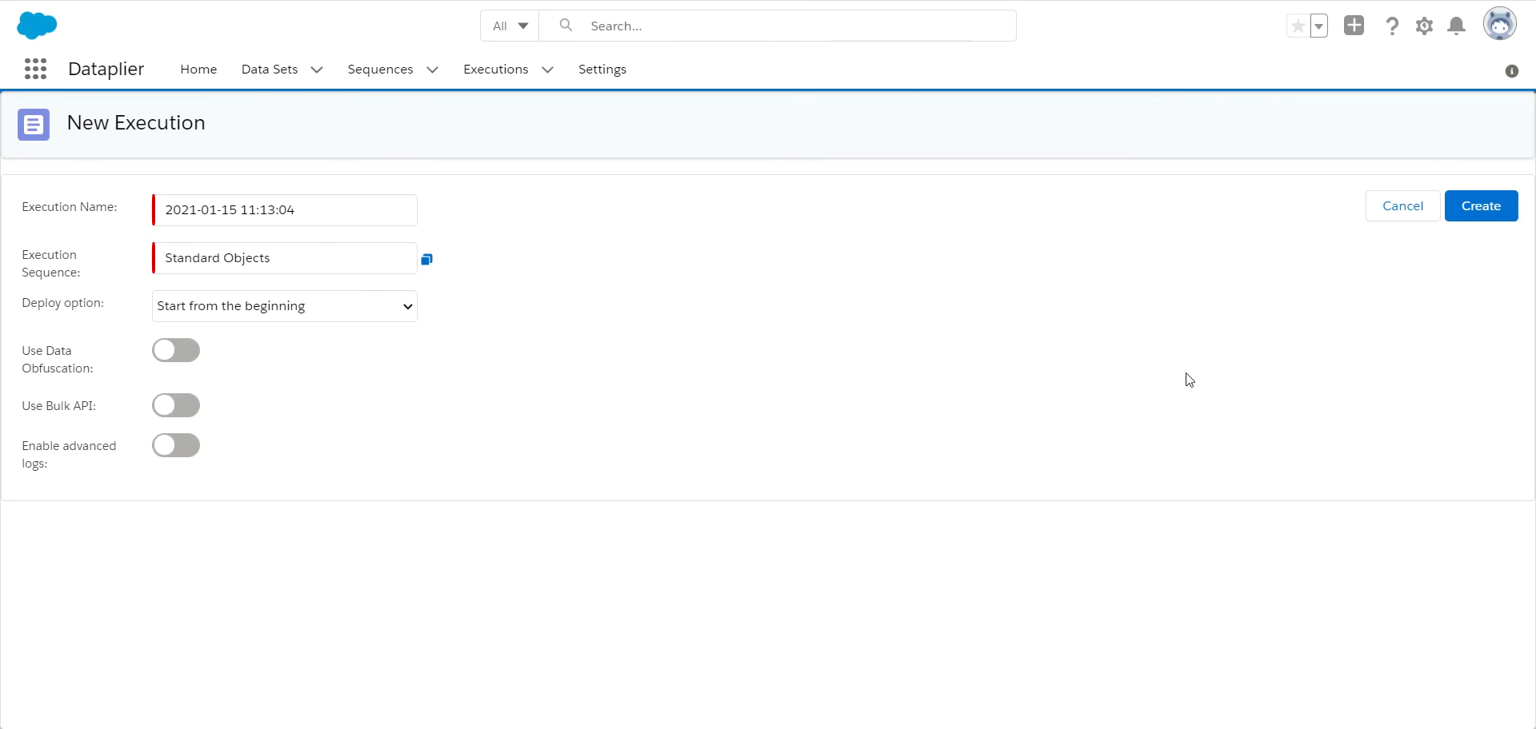
click(1502, 209)
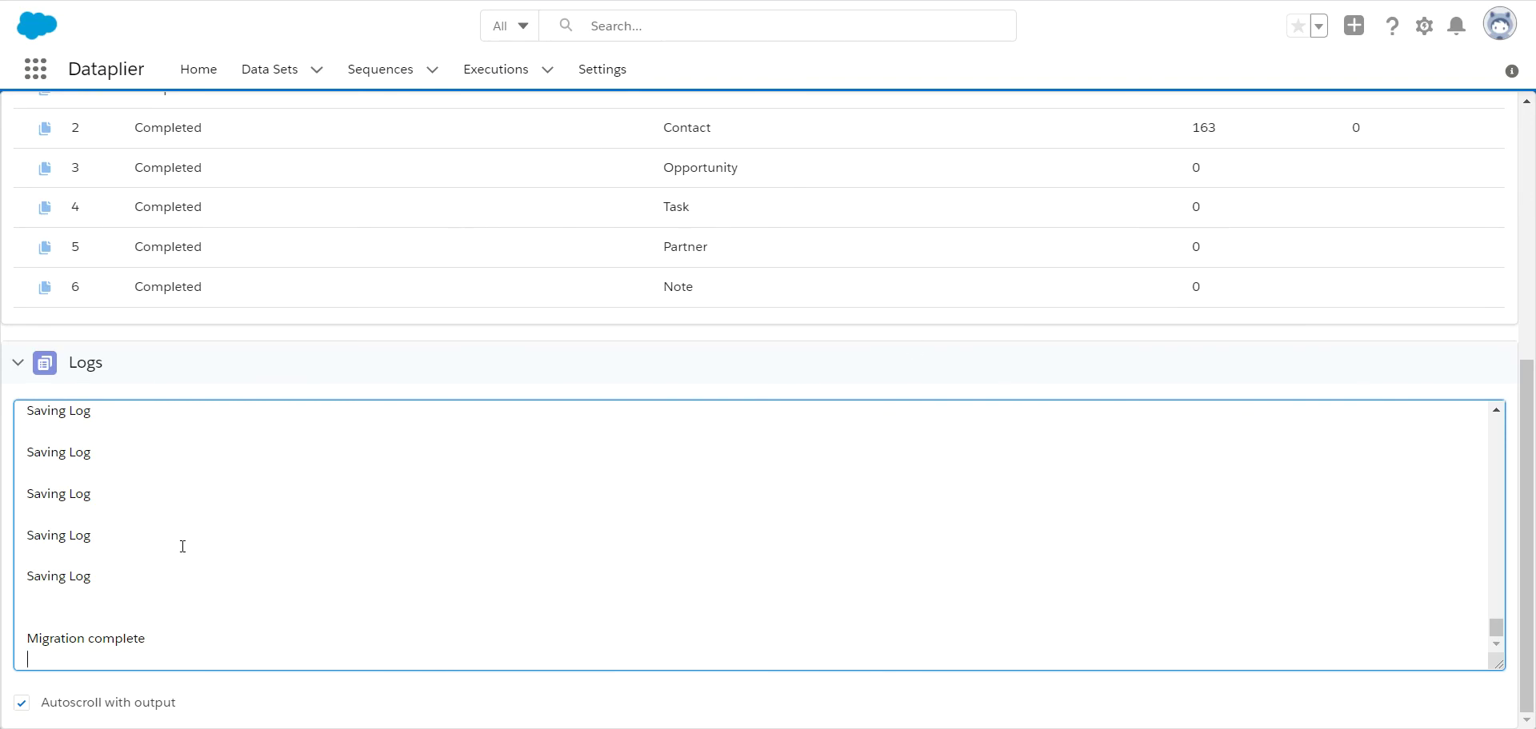
- Review the Migration complete and 0 records retrieved log lines and the Execution Steps results
drag(174, 648, 14, 650)
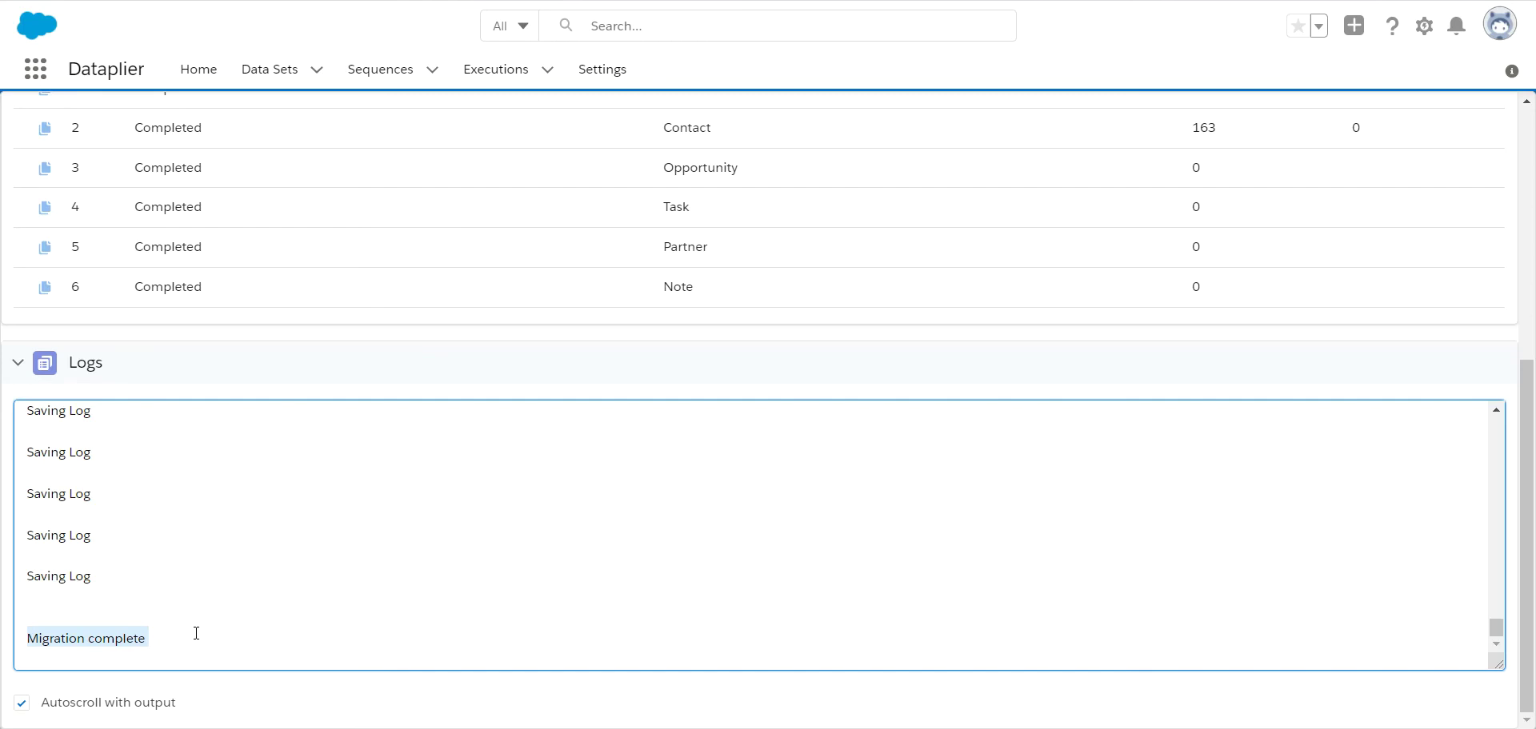
scroll(196, 630, up, 3)
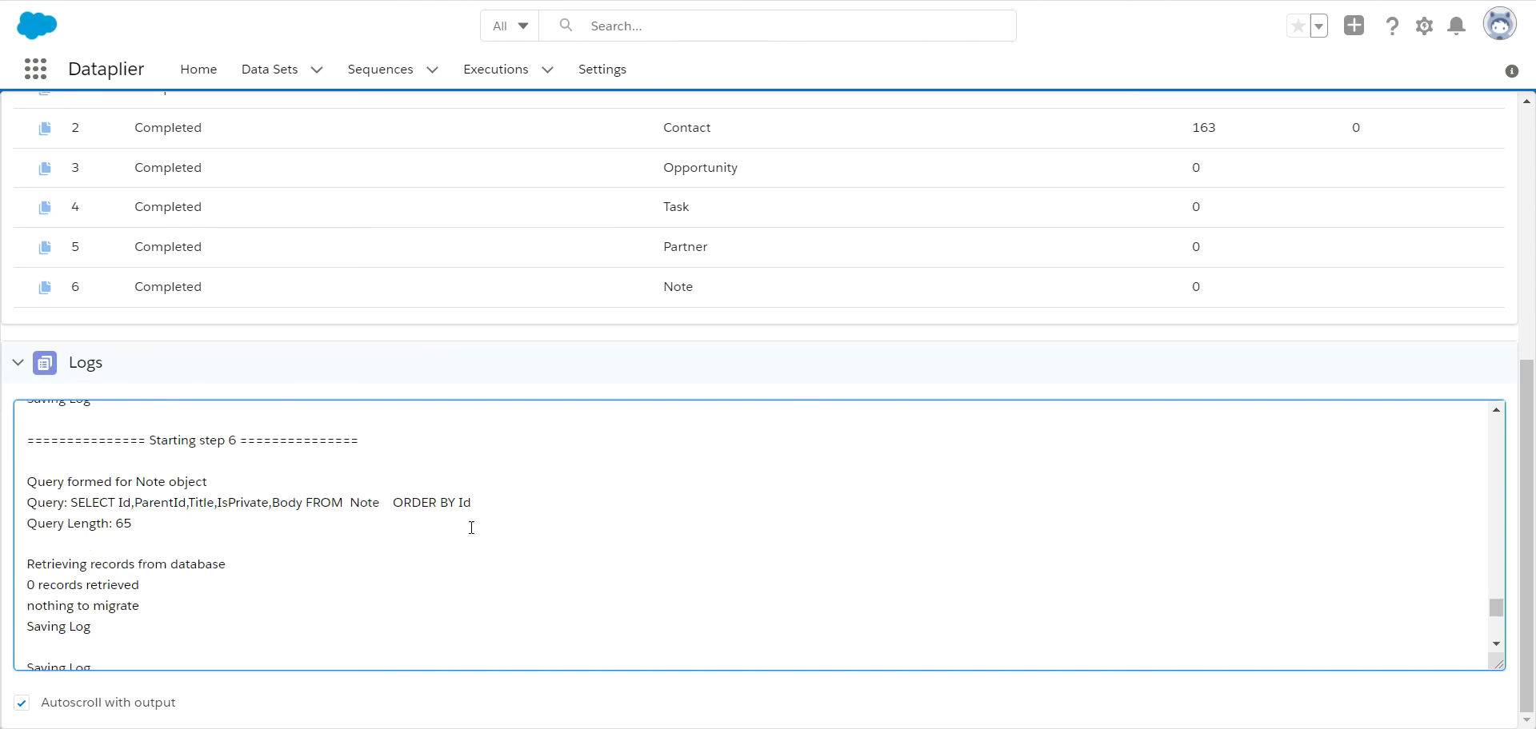
scroll(95, 520, down, 3)
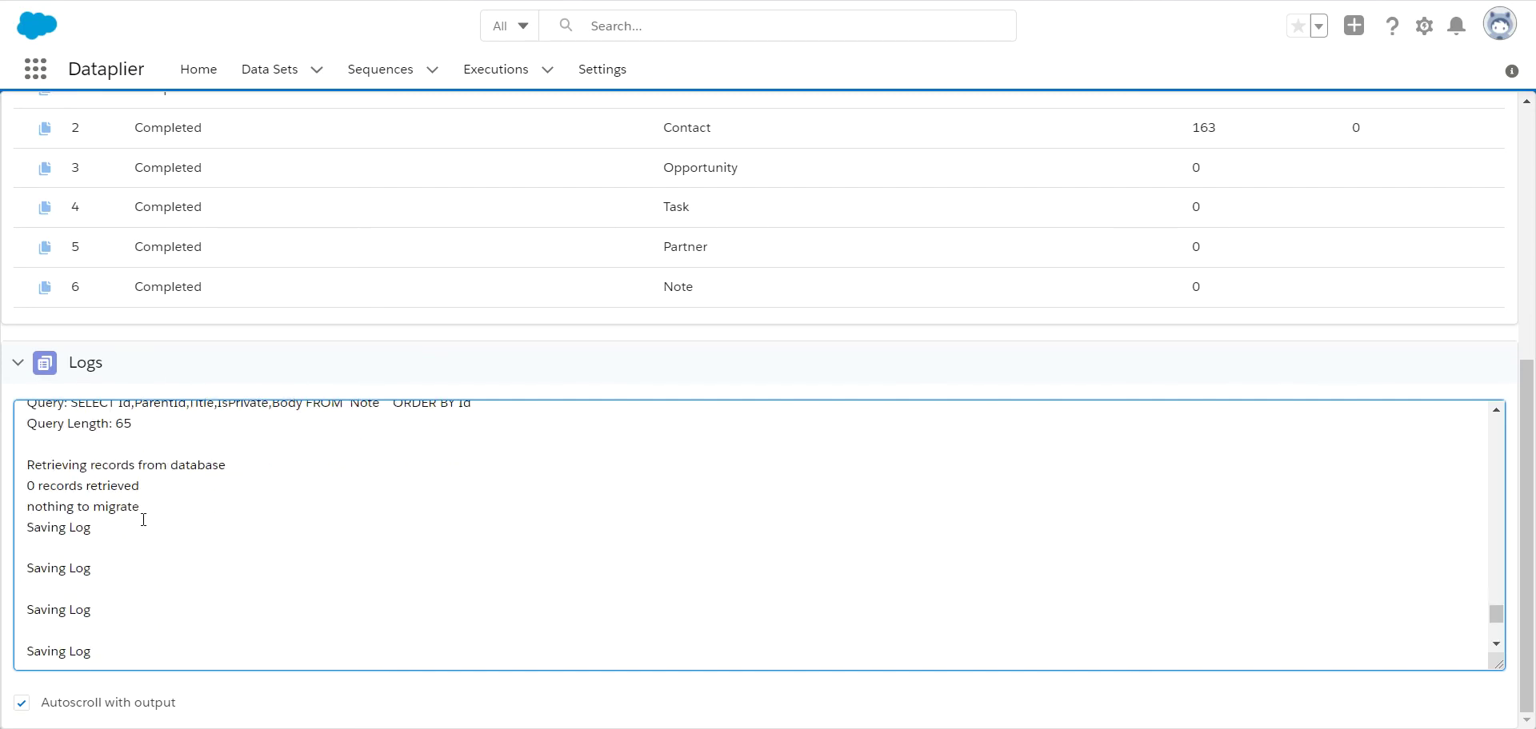
drag(24, 488, 205, 512)
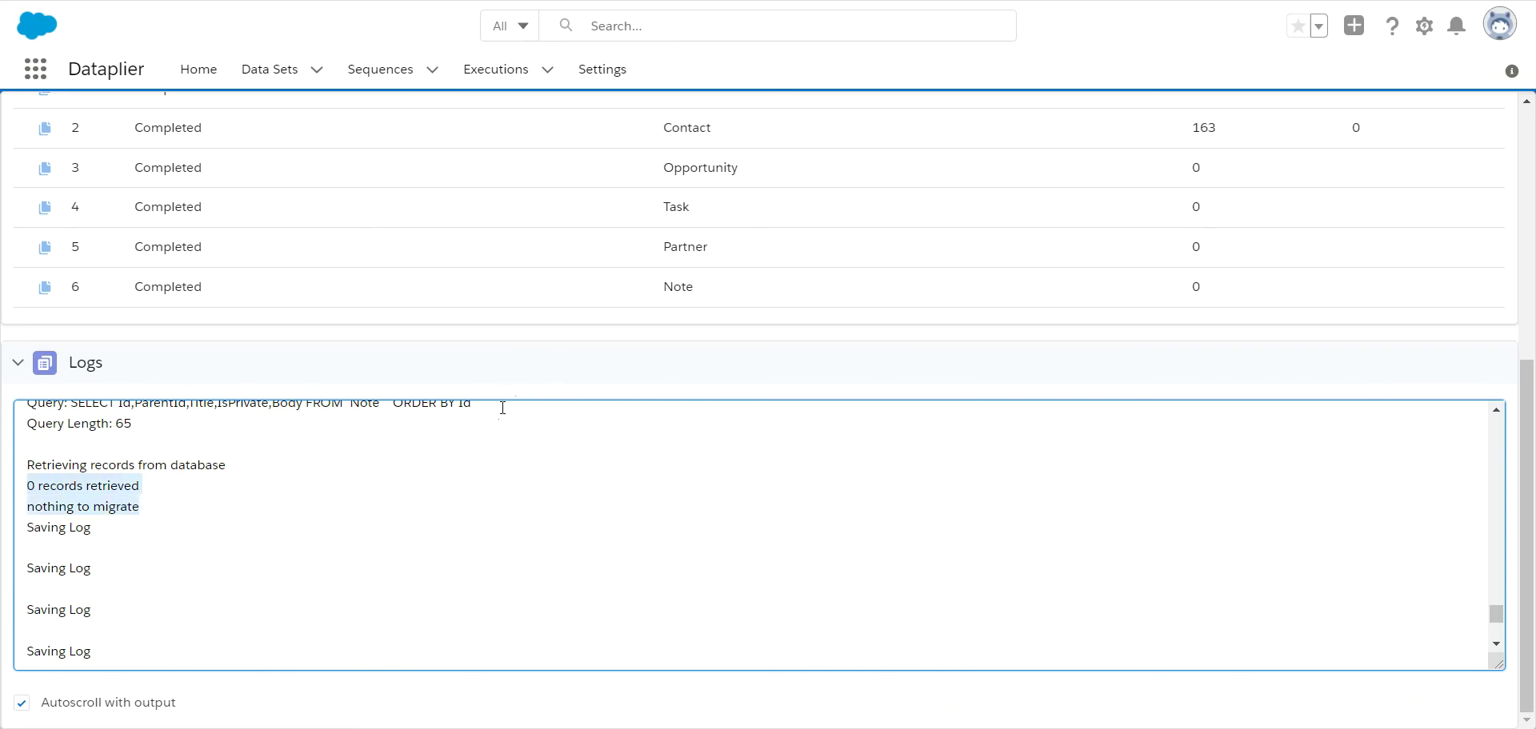
scroll(704, 367, up, 3)
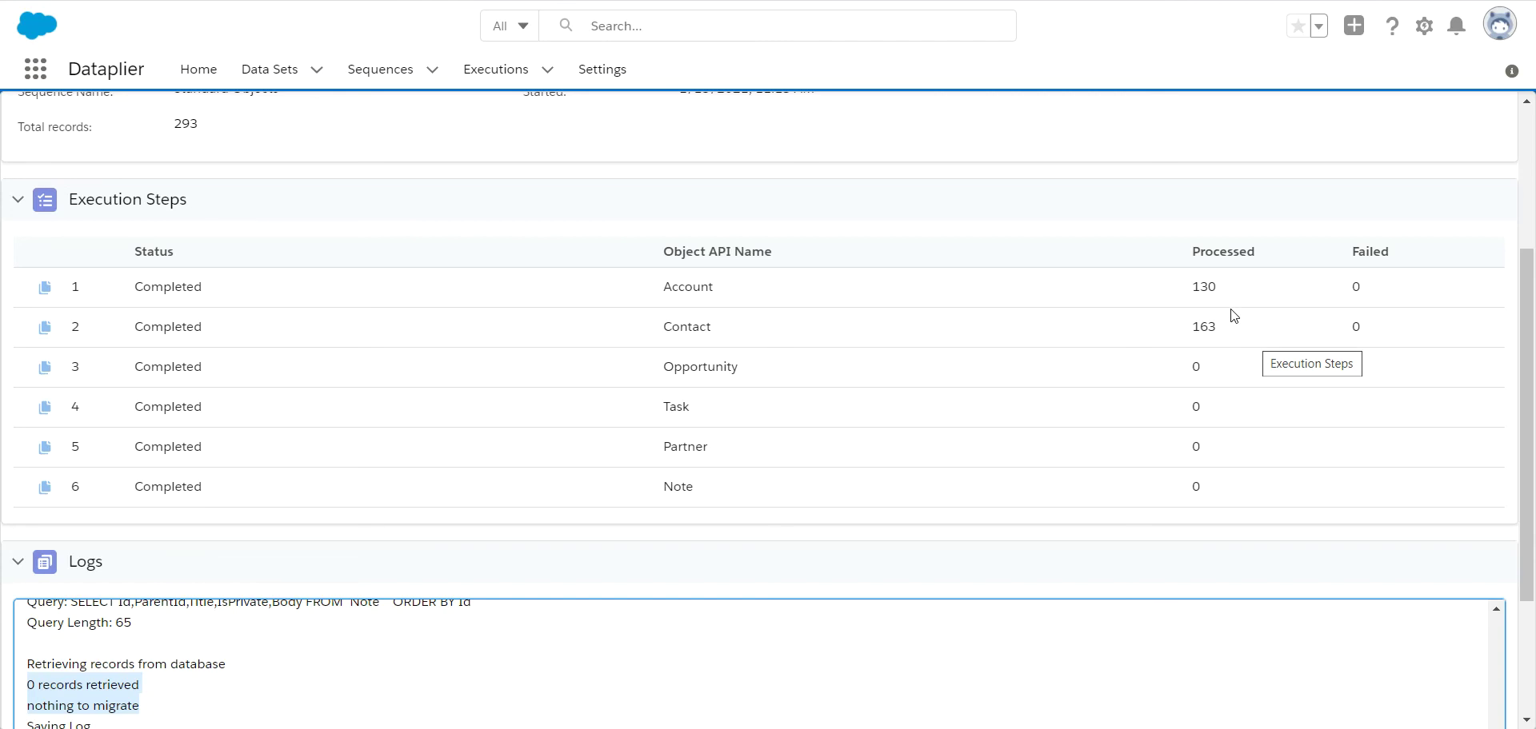
scroll(1159, 332, up, 3)
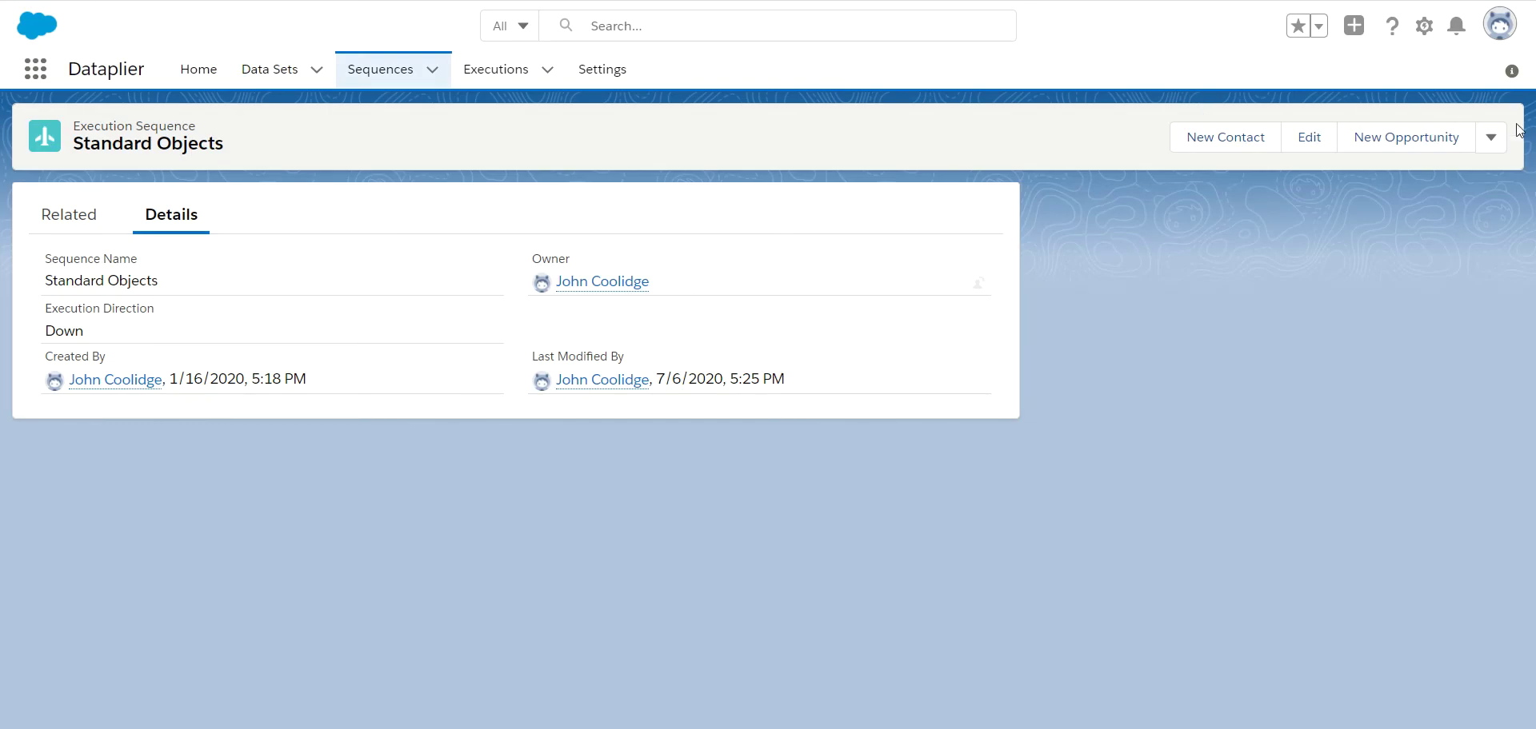
- Enable Triggers, Validation Rules, Workflow Rules and Flows for all six objects in pre- and post-actions
click(1492, 140)
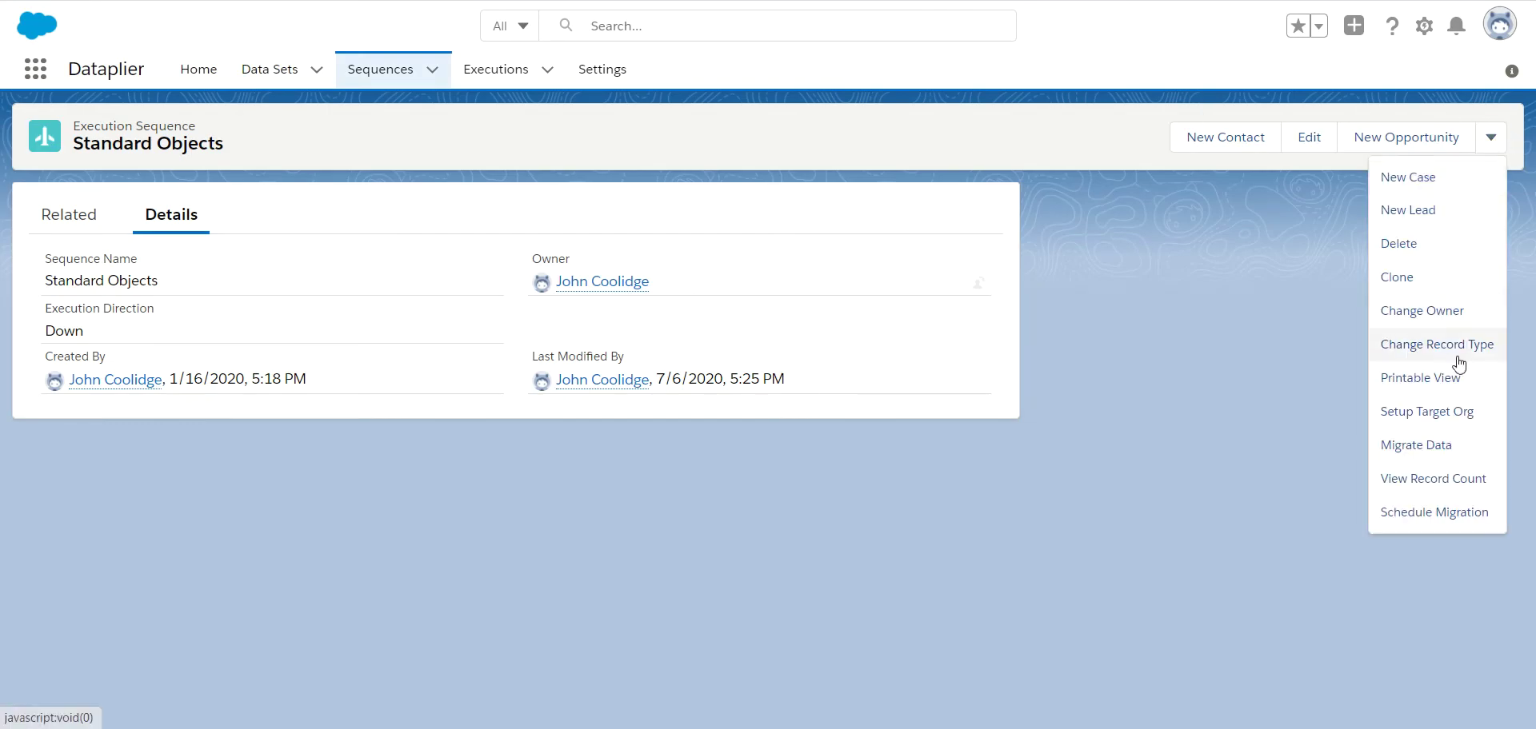
click(1418, 413)
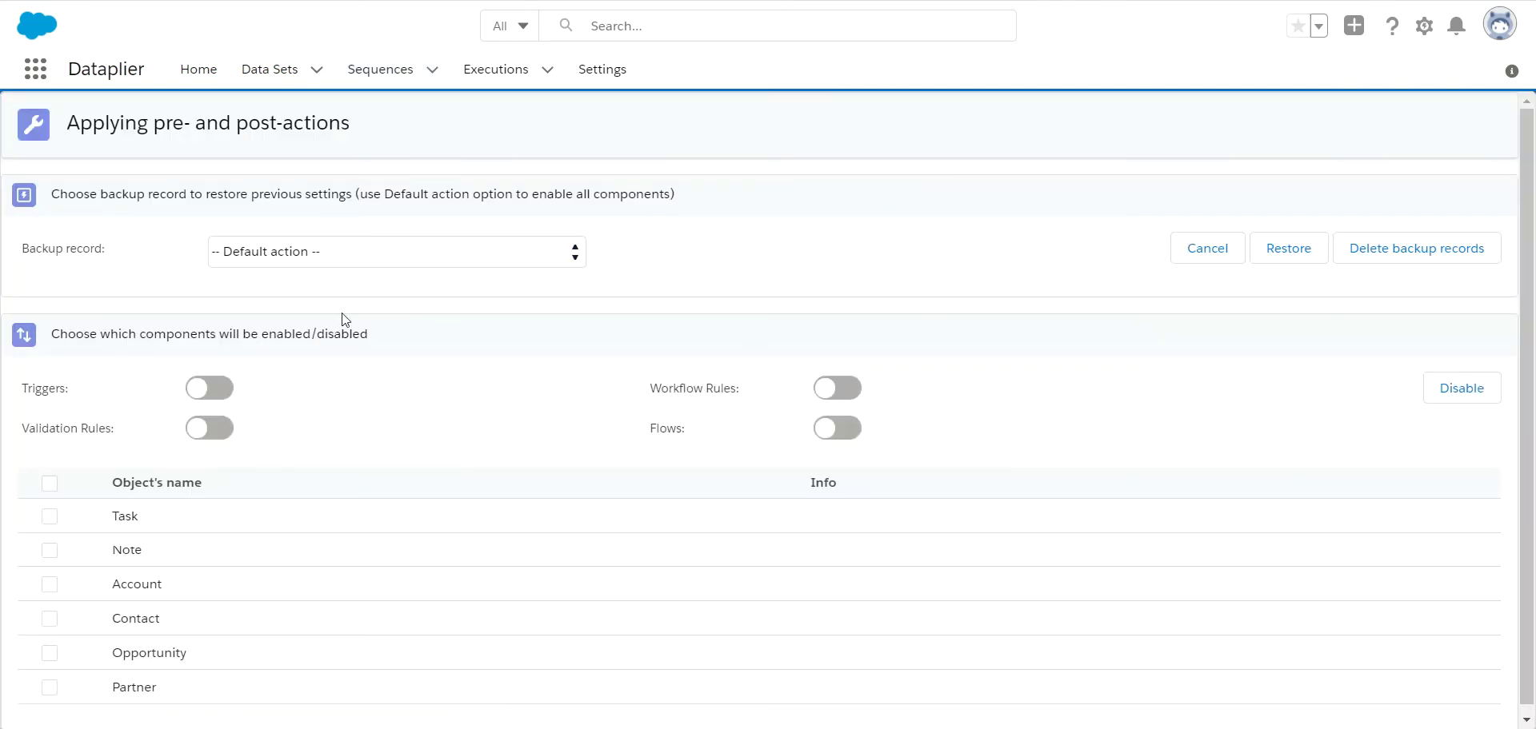
click(210, 388)
click(209, 427)
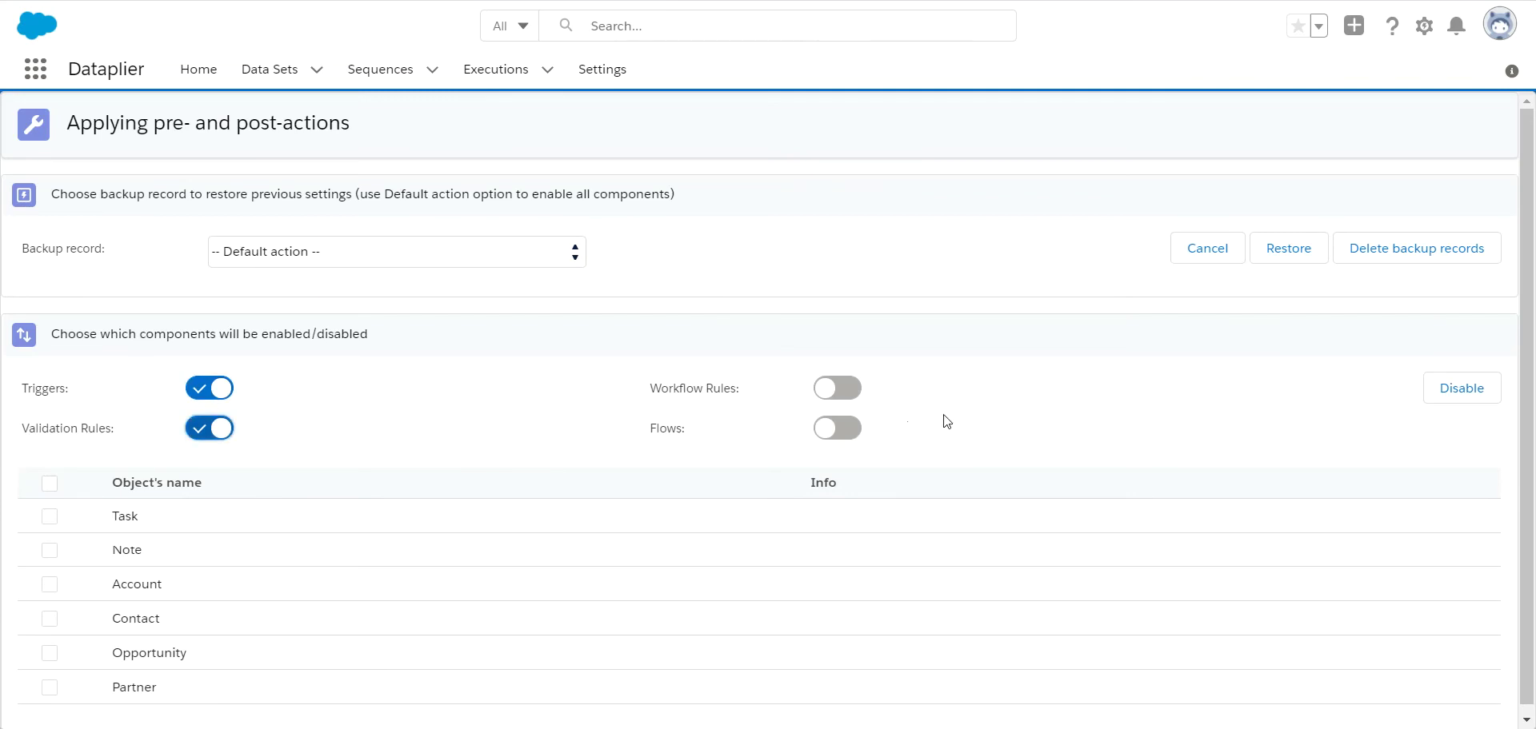
click(852, 389)
click(840, 428)
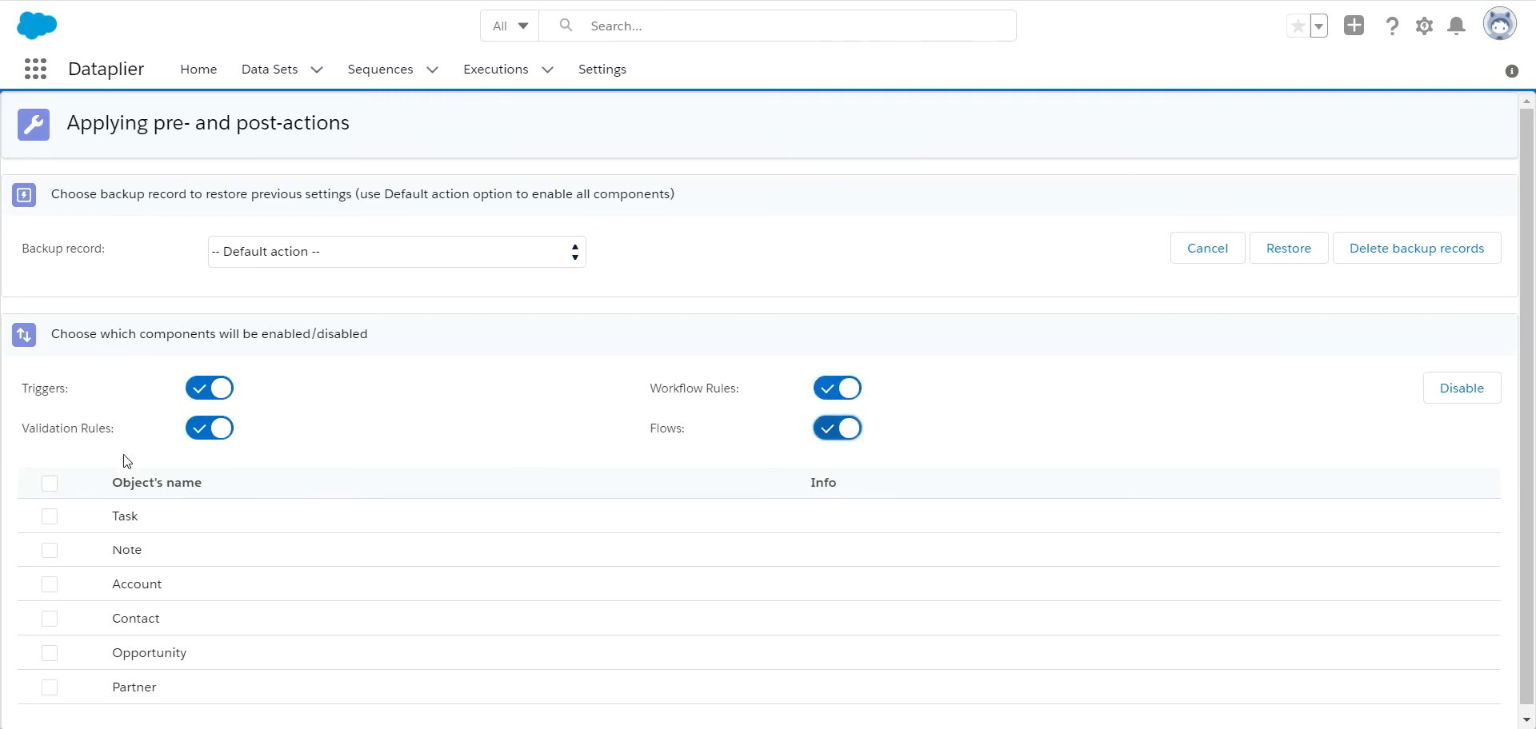
click(49, 484)
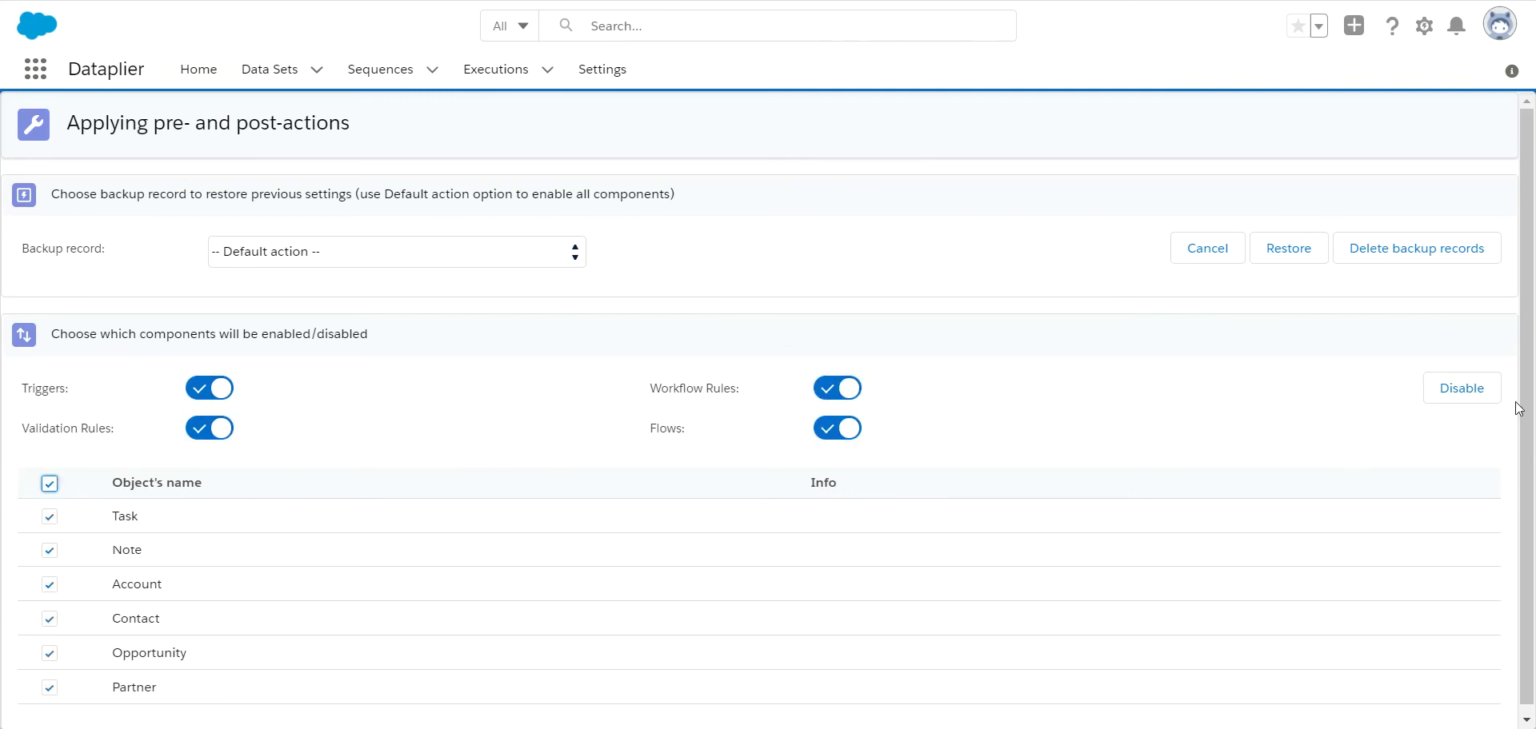